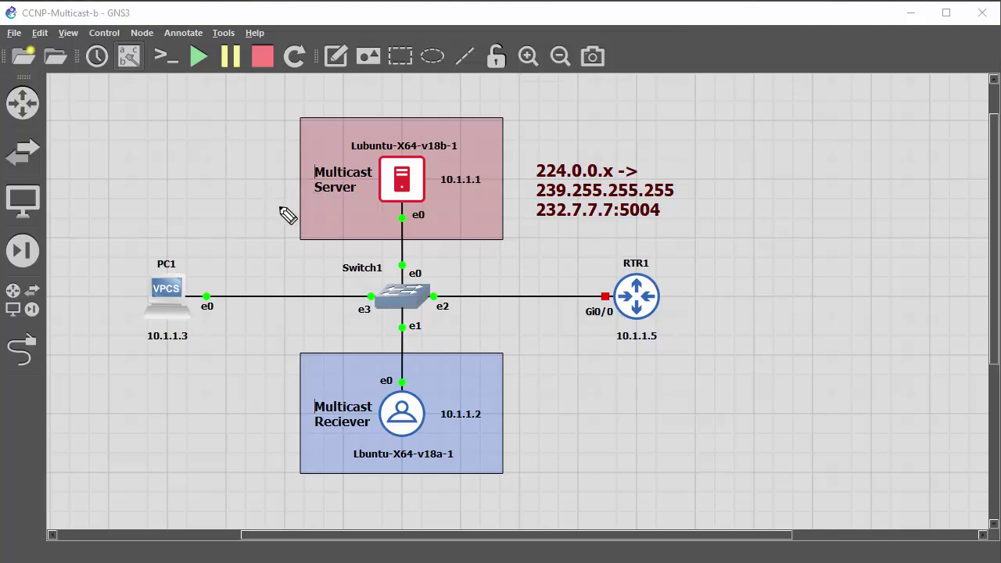
Underline the Multicast Server and Reciever labels, fan four strokes from Switch1's e2 side, and circle the server box.
left_click_drag(279, 208, 364, 208)
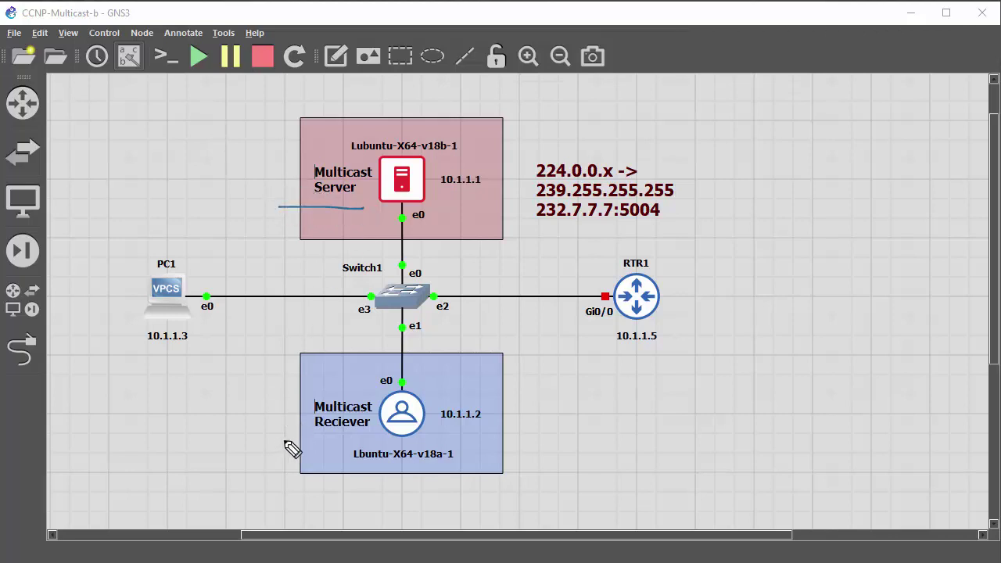
left_click_drag(273, 440, 349, 439)
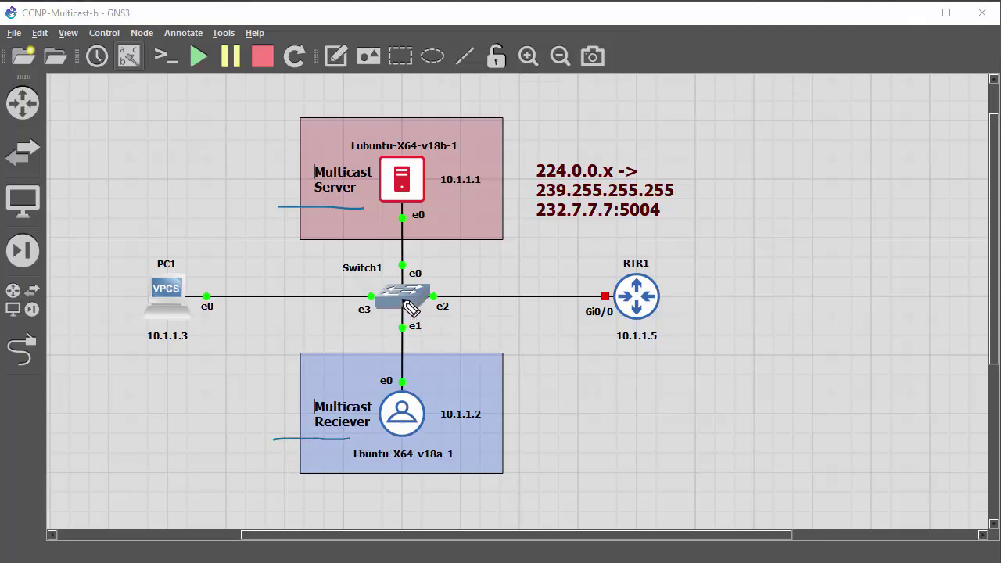
left_click_drag(403, 302, 448, 363)
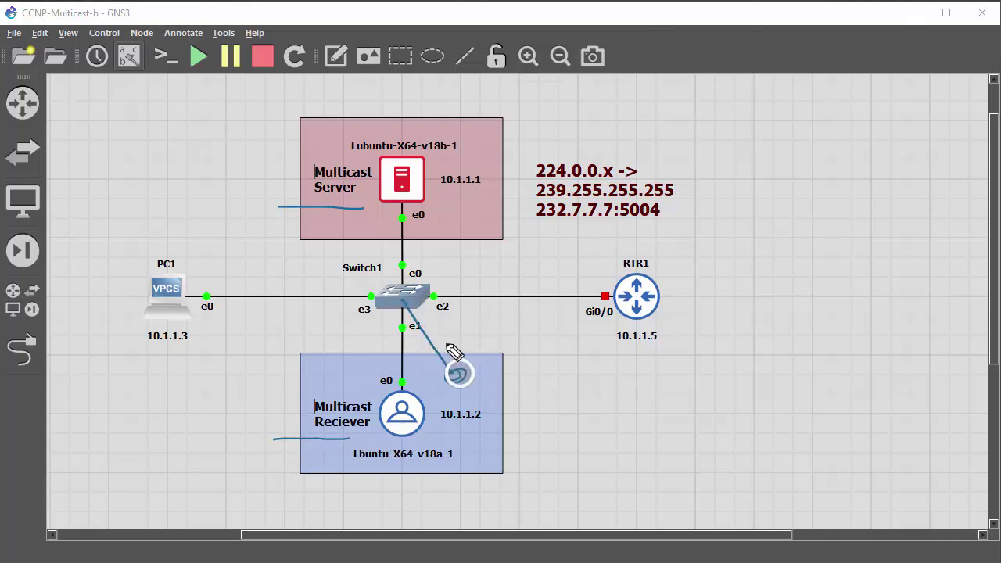
left_click_drag(405, 301, 493, 377)
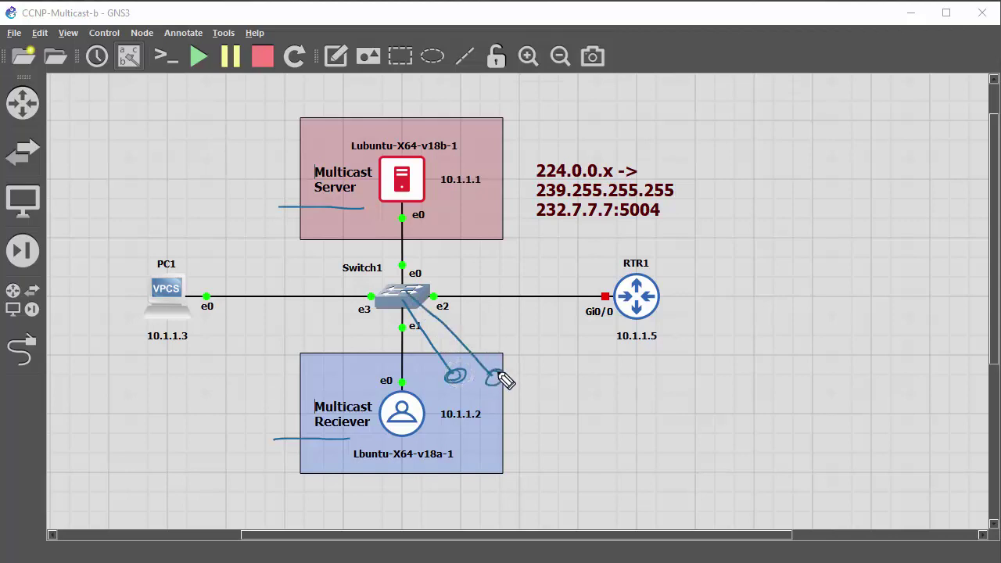
left_click_drag(431, 300, 547, 376)
left_click_drag(432, 300, 547, 351)
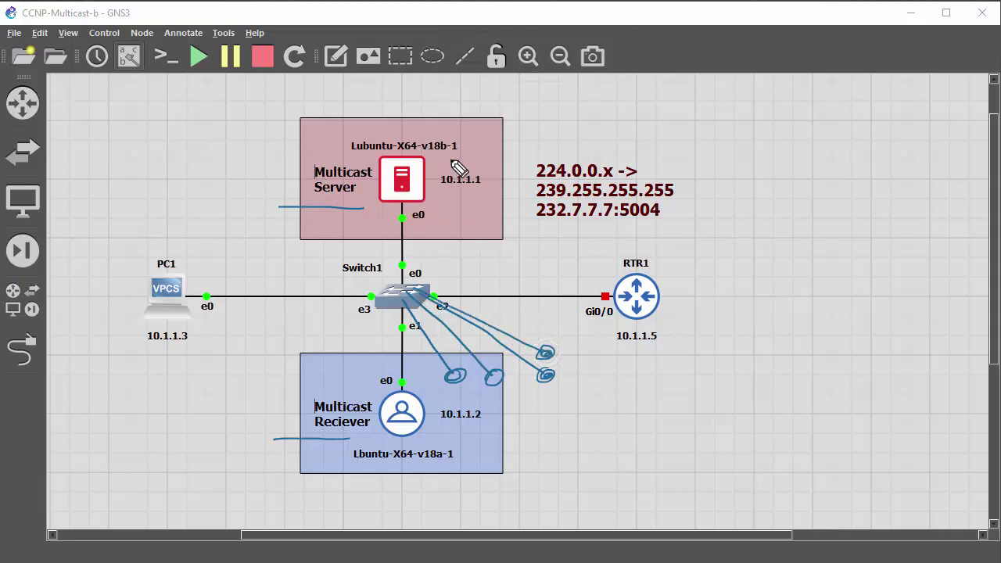
mouse_move(455, 144)
left_mouse_down()
mouse_move(352, 124)
mouse_move(496, 197)
mouse_move(377, 130)
left_mouse_up()
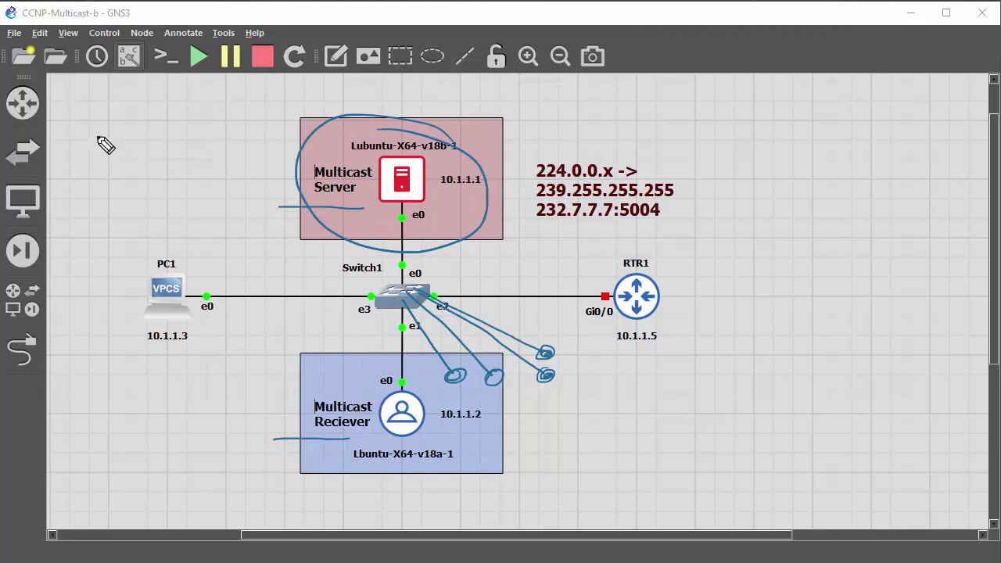
Handwrite 'Lubuntu v18' at the top left with an arrow down to the receiver box.
mouse_move(87, 97)
left_mouse_down()
mouse_move(65, 148)
mouse_move(102, 144)
mouse_move(149, 89)
mouse_move(133, 144)
mouse_move(215, 128)
left_mouse_up()
mouse_move(234, 94)
left_mouse_down()
mouse_move(220, 133)
mouse_move(286, 130)
left_mouse_up()
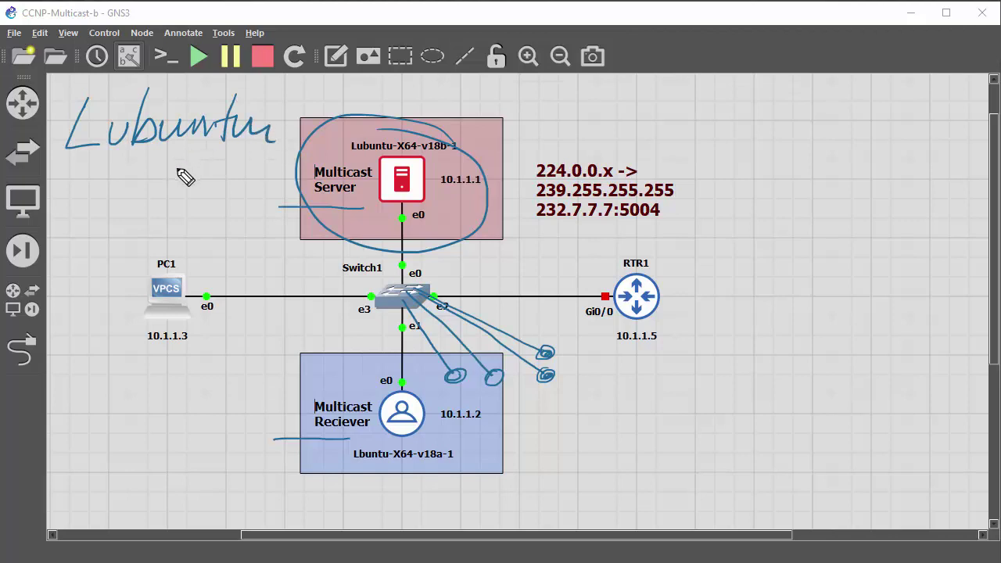
mouse_move(180, 164)
left_mouse_down()
mouse_move(205, 165)
mouse_move(213, 181)
left_mouse_up()
mouse_move(246, 150)
left_mouse_down()
mouse_move(243, 180)
mouse_move(245, 150)
left_mouse_up()
mouse_move(137, 173)
left_mouse_down()
mouse_move(78, 282)
mouse_move(103, 409)
mouse_move(184, 436)
left_mouse_up()
left_click_drag(134, 416, 184, 436)
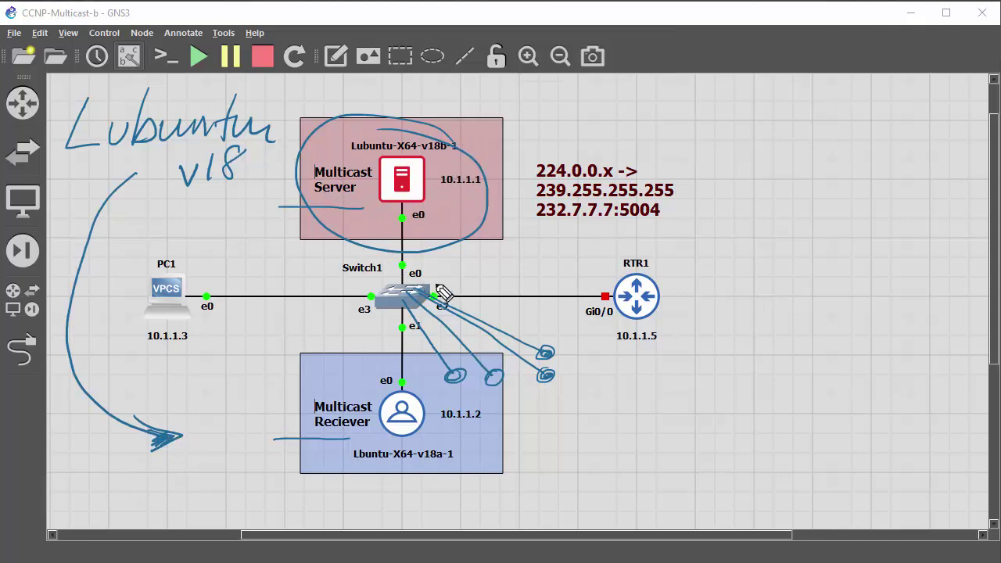
Circle PC1, 10.1.1.1, 10.1.1.2 and RTR1, and cross RTR1's link.
mouse_move(185, 241)
left_mouse_down()
mouse_move(125, 263)
mouse_move(113, 317)
mouse_move(148, 357)
mouse_move(191, 364)
mouse_move(228, 313)
mouse_move(220, 272)
mouse_move(185, 238)
left_mouse_up()
mouse_move(124, 359)
left_mouse_down()
mouse_move(189, 345)
mouse_move(159, 348)
left_mouse_up()
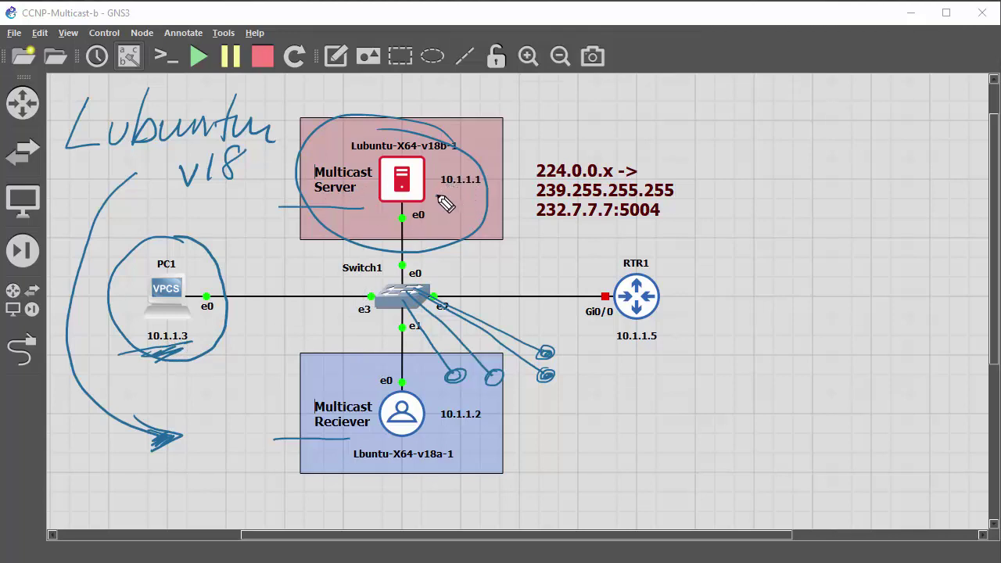
mouse_move(445, 203)
left_mouse_down()
mouse_move(497, 180)
mouse_move(485, 159)
mouse_move(455, 161)
mouse_move(436, 166)
mouse_move(441, 205)
left_mouse_up()
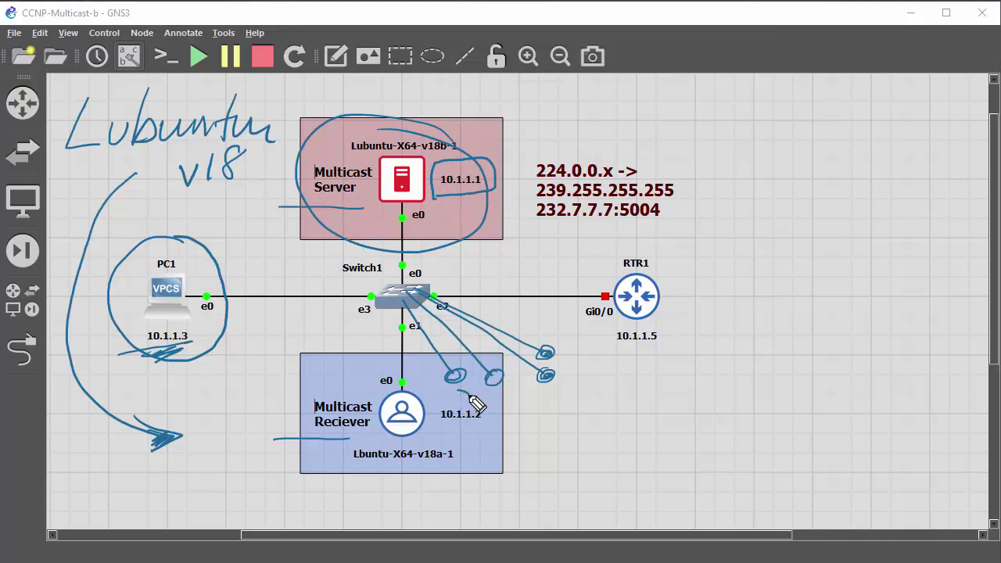
mouse_move(471, 397)
left_mouse_down()
mouse_move(425, 414)
mouse_move(445, 433)
mouse_move(492, 433)
mouse_move(500, 419)
mouse_move(480, 391)
mouse_move(448, 405)
left_mouse_up()
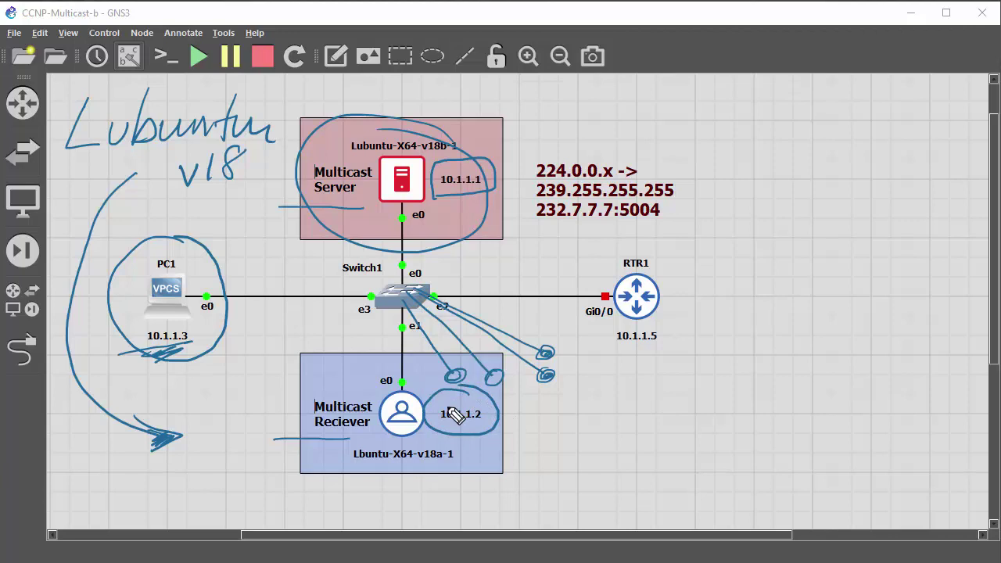
mouse_move(661, 250)
left_mouse_down()
mouse_move(563, 273)
mouse_move(576, 335)
mouse_move(658, 355)
mouse_move(681, 305)
mouse_move(668, 254)
mouse_move(642, 232)
left_mouse_up()
mouse_move(543, 280)
left_mouse_down()
mouse_move(569, 314)
mouse_move(562, 303)
mouse_move(545, 317)
left_mouse_up()
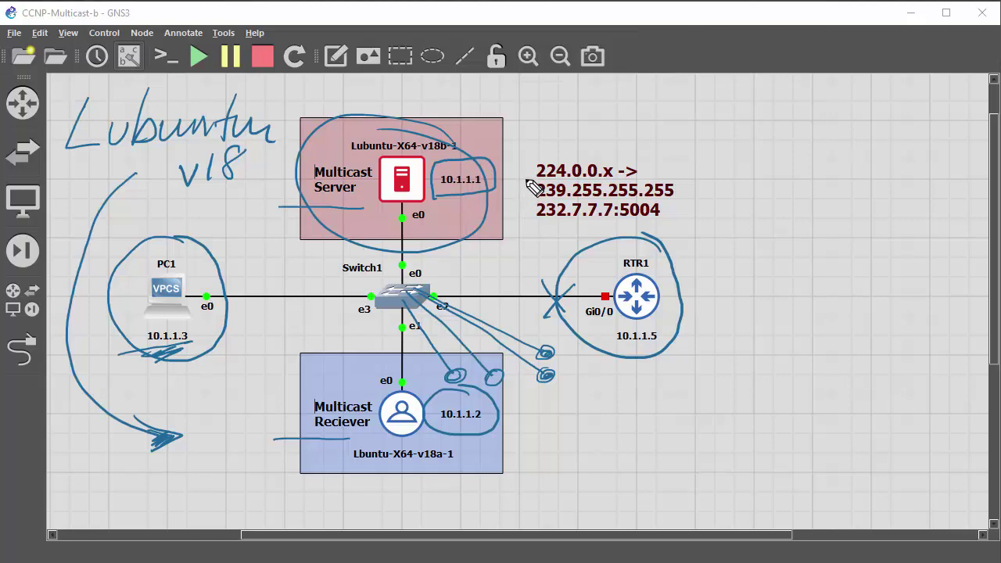
Underline 224.0.0.x, 239.255.255.255 and 232.7.7.7:5004, then scribble red inside the server box.
mouse_move(528, 179)
left_mouse_down()
mouse_move(600, 183)
mouse_move(620, 169)
left_mouse_up()
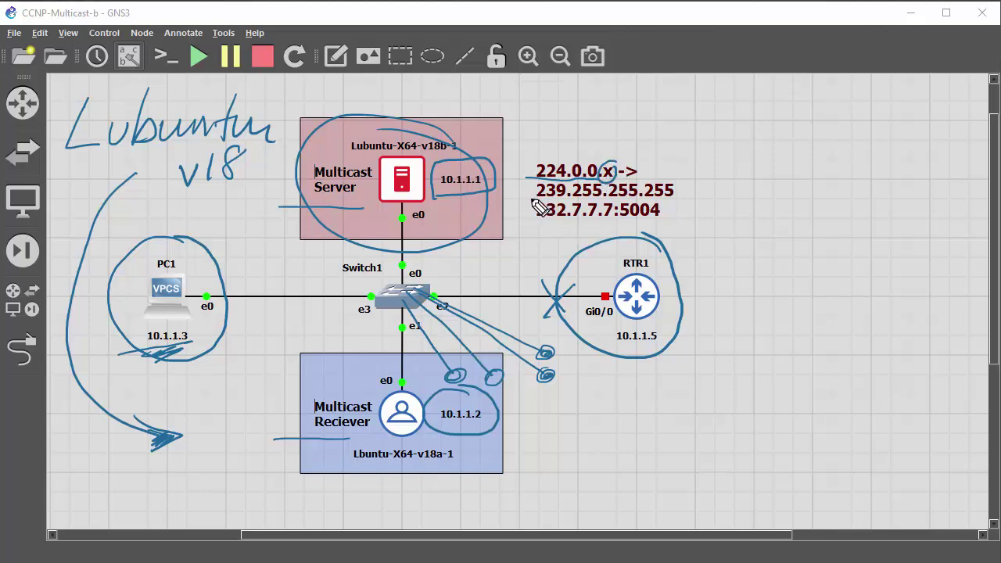
left_click_drag(526, 200, 681, 200)
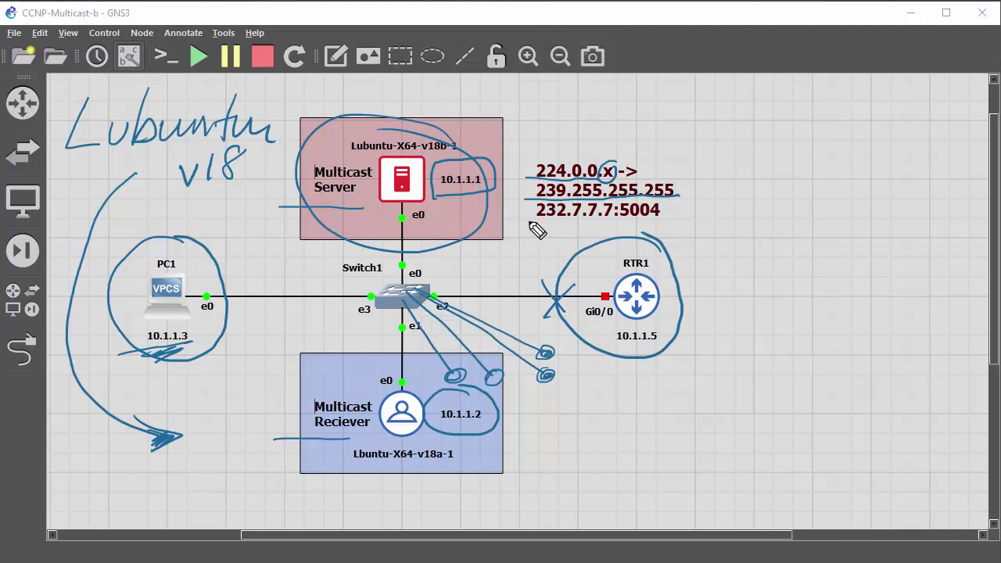
left_click_drag(529, 223, 574, 223)
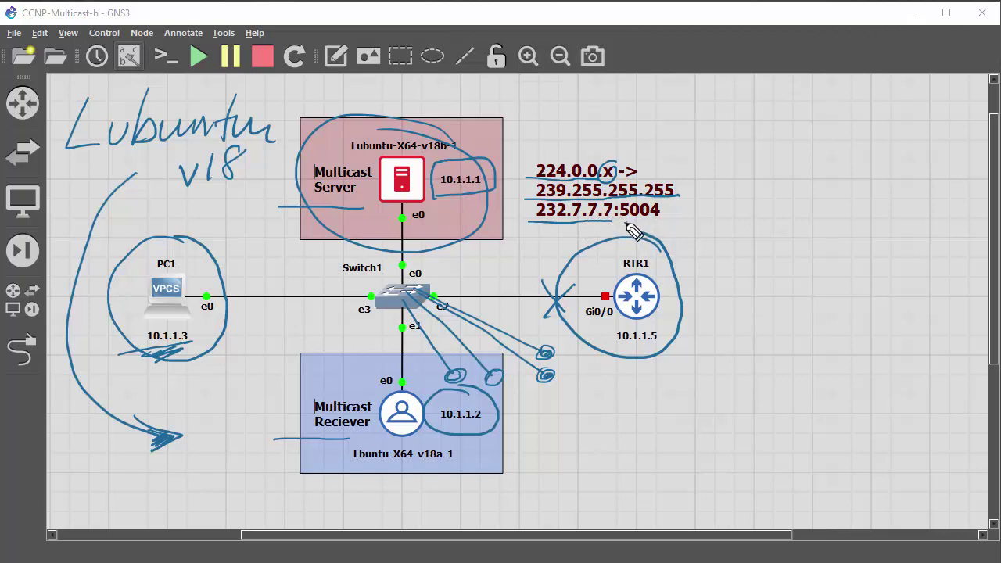
left_click_drag(626, 223, 663, 222)
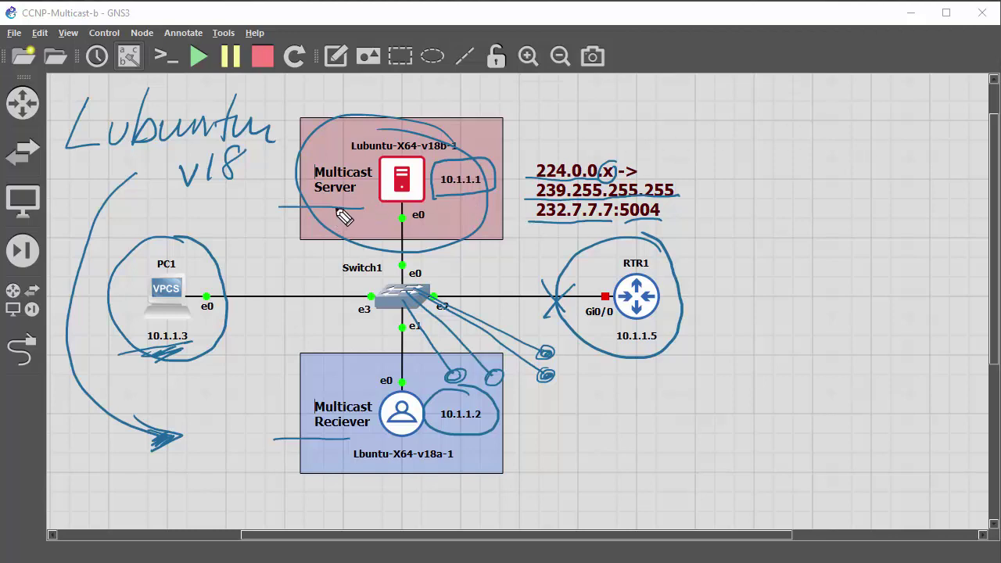
mouse_move(348, 212)
left_mouse_down()
mouse_move(307, 223)
mouse_move(332, 212)
mouse_move(324, 230)
mouse_move(366, 209)
mouse_move(334, 234)
mouse_move(360, 238)
left_mouse_up()
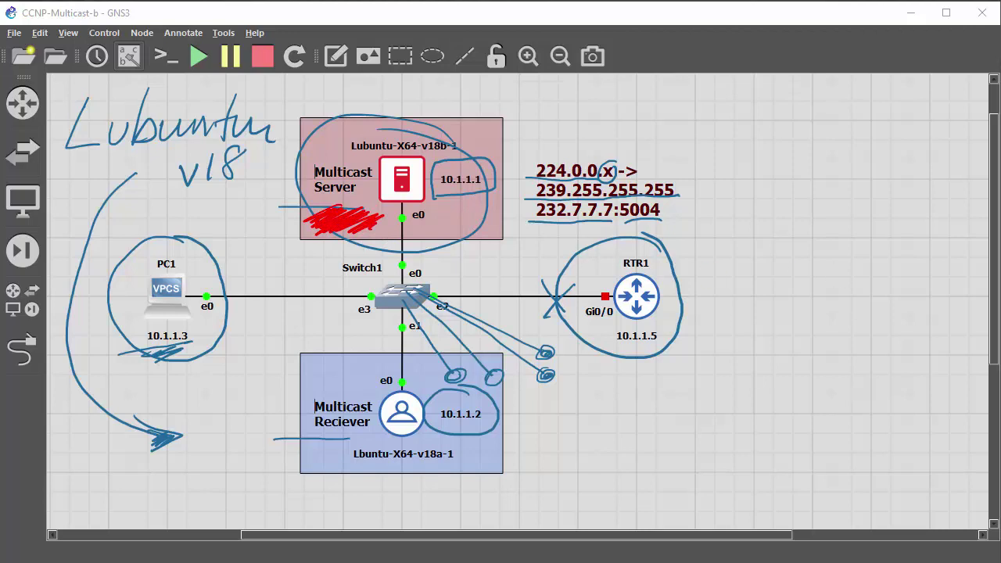
Draw yellow lines from server to receiver and beside Switch1, circle Switch1, then clear all annotations with Escape.
mouse_move(302, 458)
left_mouse_down()
mouse_move(326, 445)
mouse_move(323, 472)
left_mouse_up()
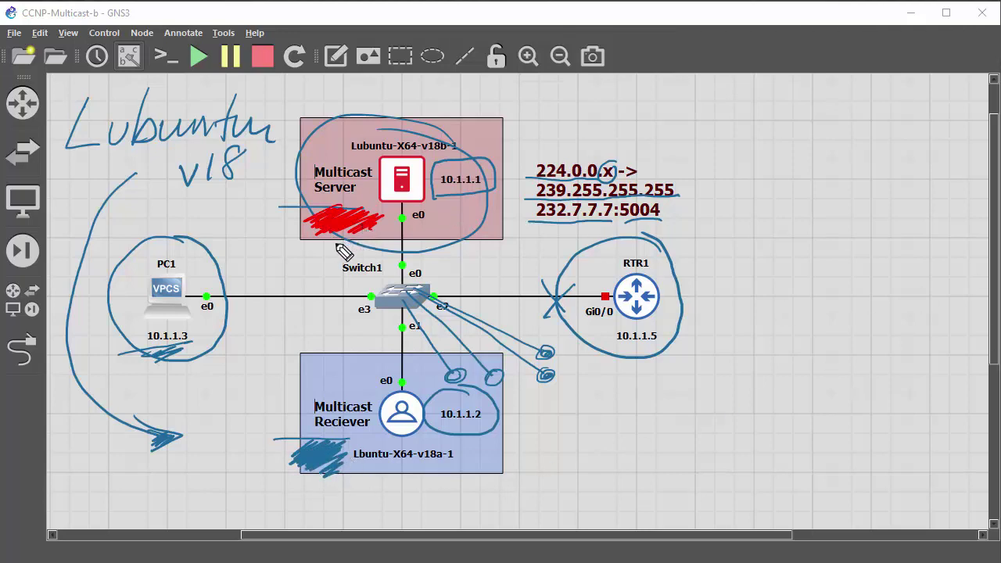
left_click_drag(324, 224, 328, 340)
mouse_move(332, 280)
left_mouse_down()
mouse_move(325, 240)
mouse_move(328, 363)
mouse_move(329, 227)
mouse_move(330, 361)
mouse_move(332, 263)
left_mouse_up()
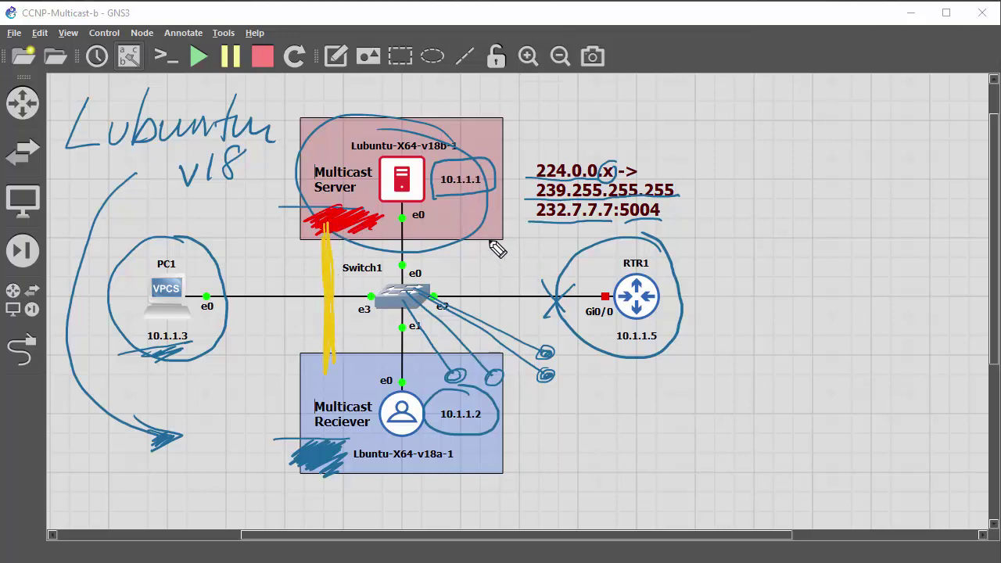
left_click_drag(489, 234, 479, 368)
mouse_move(474, 245)
left_mouse_down()
mouse_move(461, 367)
mouse_move(483, 243)
mouse_move(472, 257)
mouse_move(491, 260)
mouse_move(469, 295)
mouse_move(489, 287)
mouse_move(468, 379)
left_mouse_up()
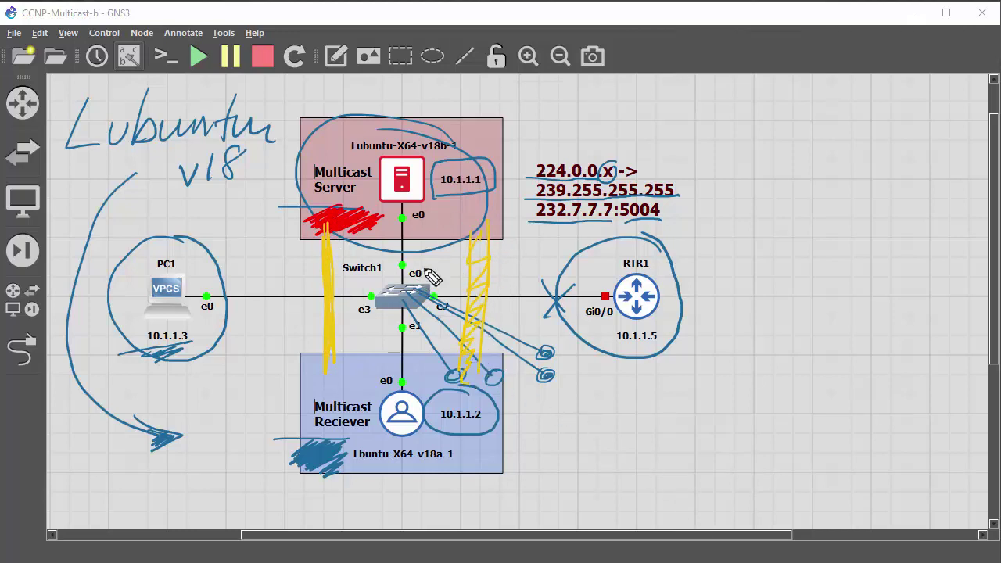
mouse_move(429, 271)
left_mouse_down()
mouse_move(369, 341)
mouse_move(451, 260)
mouse_move(466, 362)
left_mouse_up()
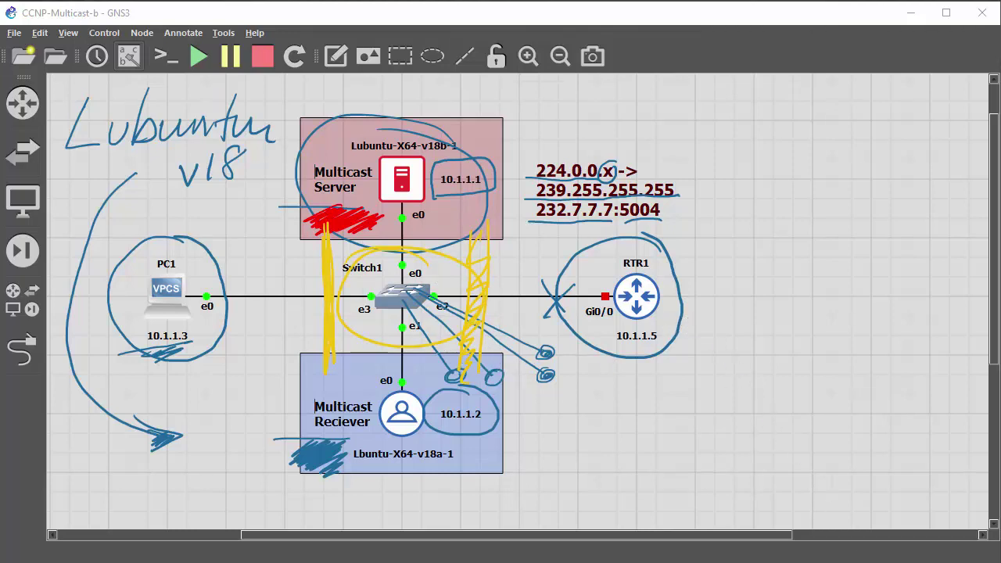
key("Escape")
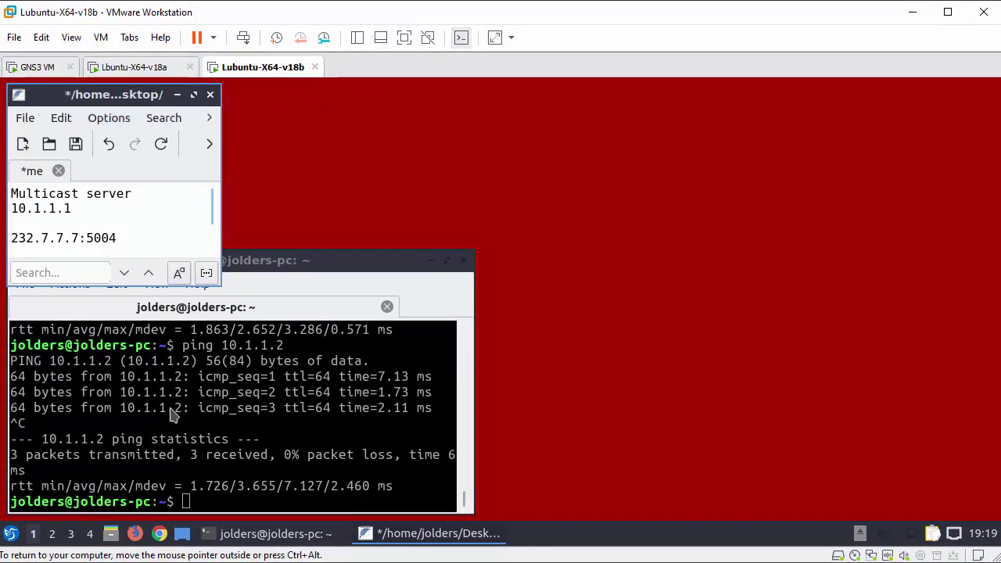
Run 'ping 10.1.1.2' in the Lubuntu-X64-v18b server VM's terminal.
left_click(188, 503)
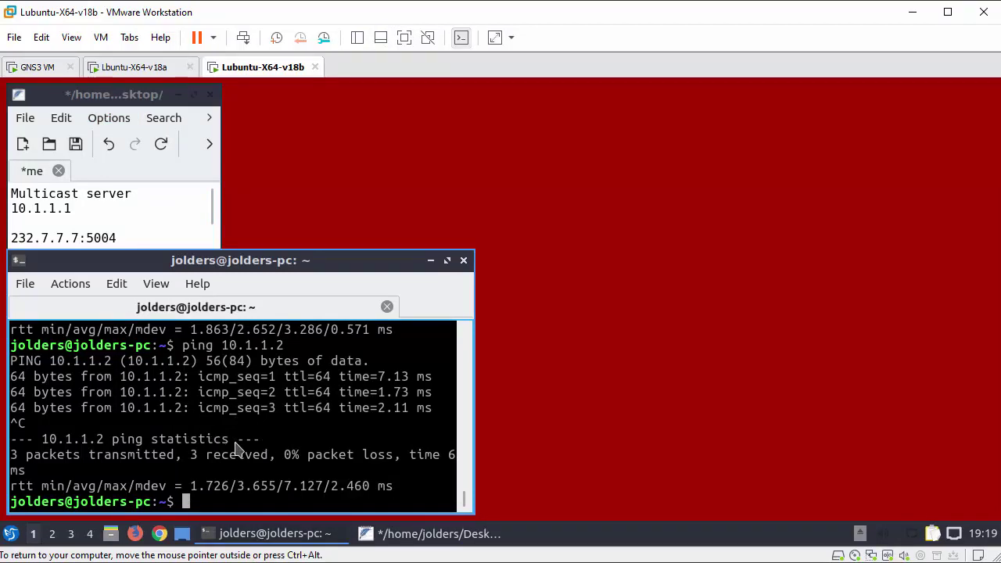
type("ping 10.1.1.")
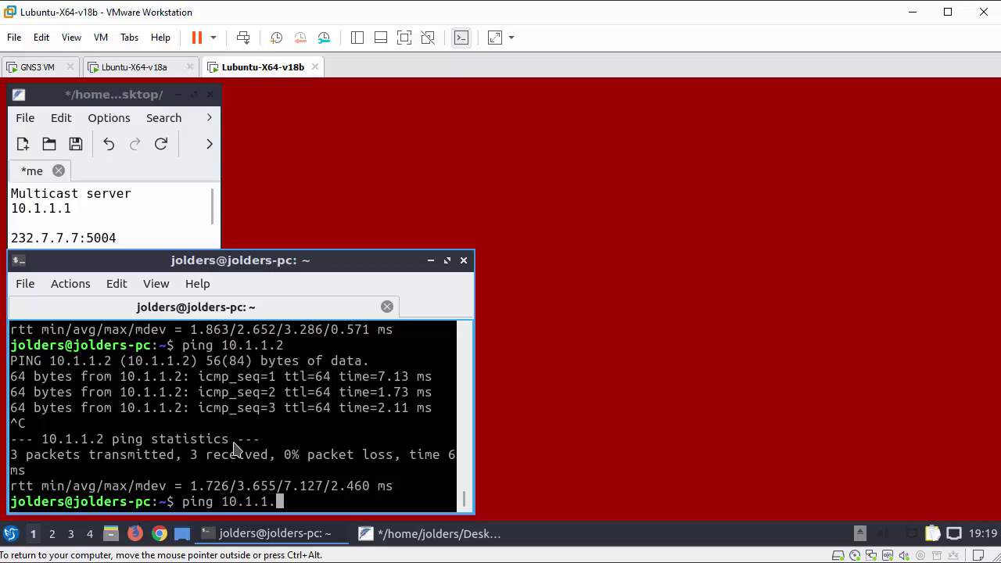
type("2")
key("Return")
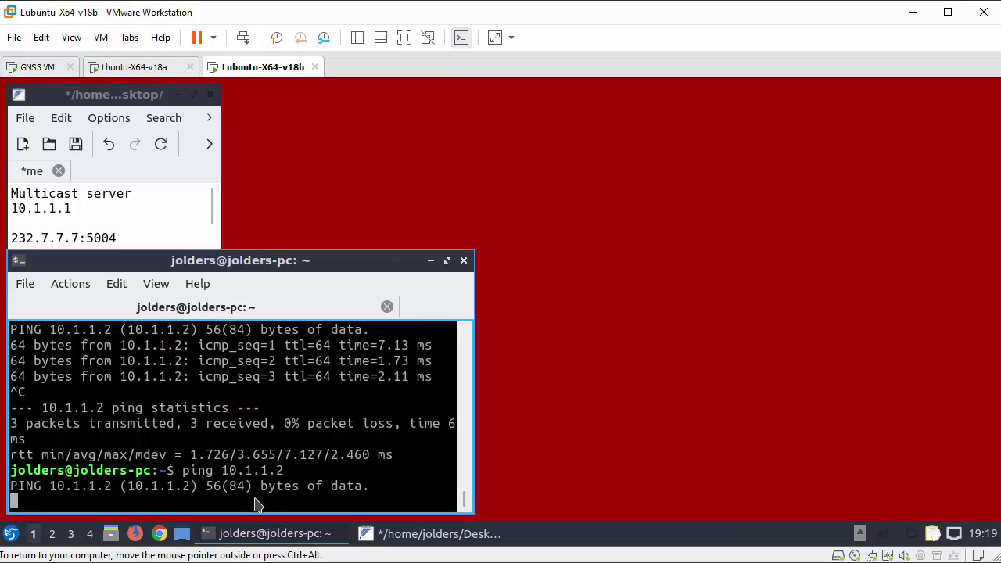
Run 'ping 10.1.1.1' in the Lubuntu-X64-v18a receiver VM's terminal.
left_click(133, 70)
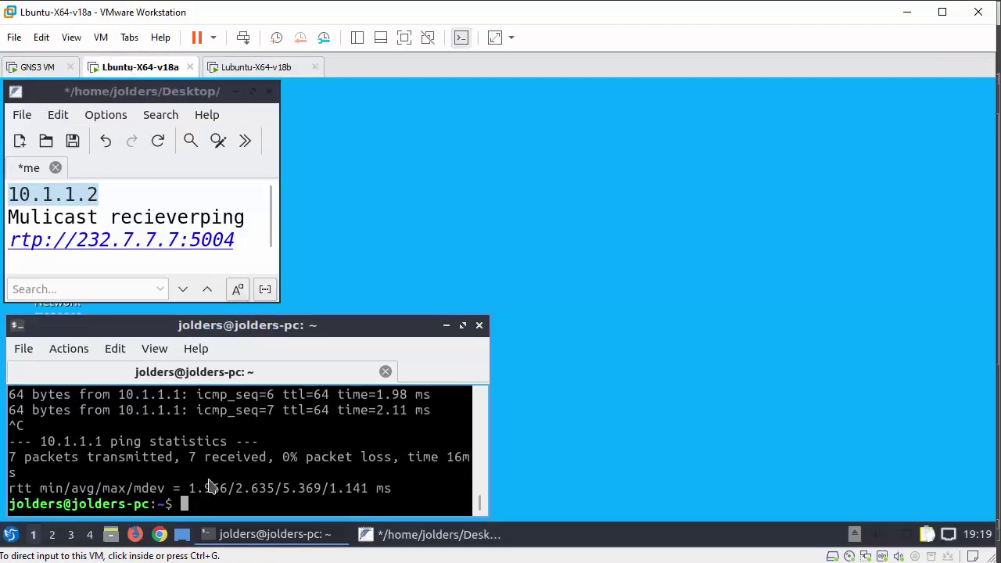
left_click(211, 486)
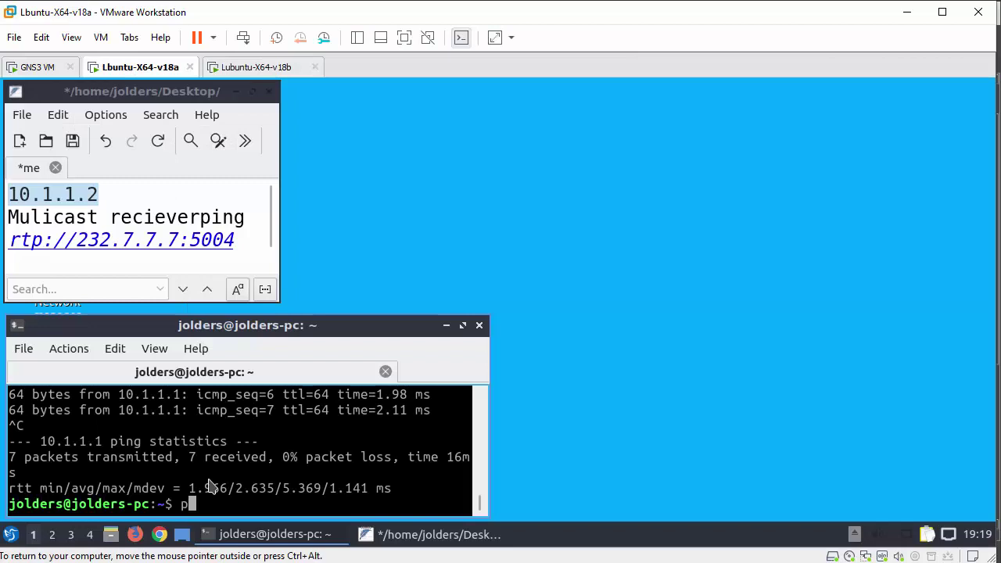
type("ping 10.1.1.1")
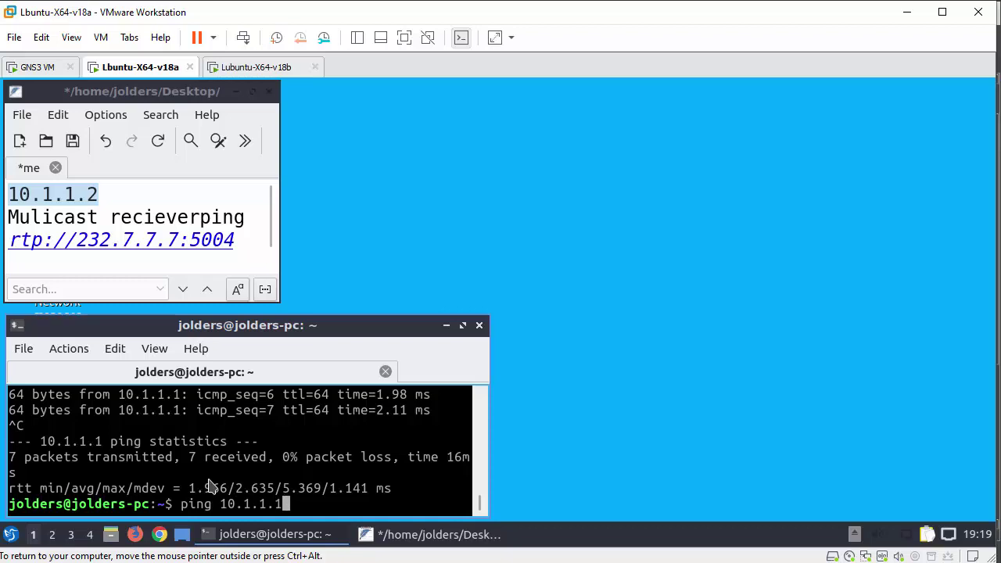
key("Return")
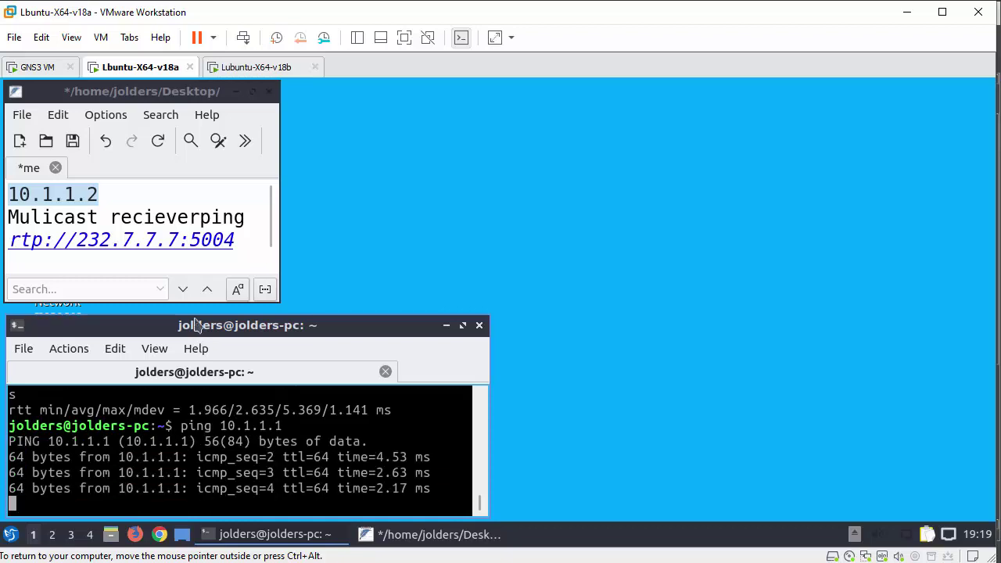
Stop the running pings with Ctrl+C on the server VM, then on the receiver VM.
left_click(255, 68)
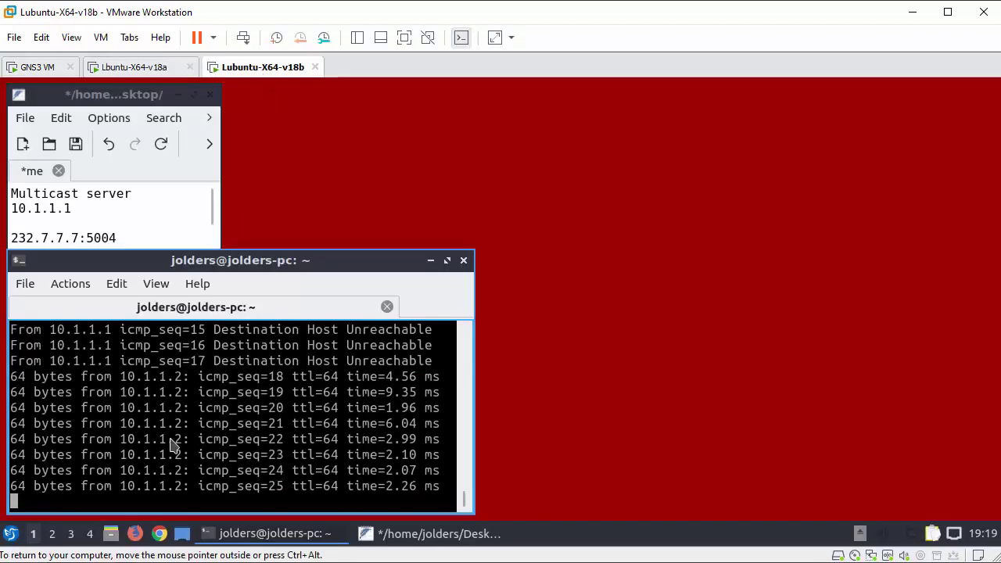
key("ctrl+c")
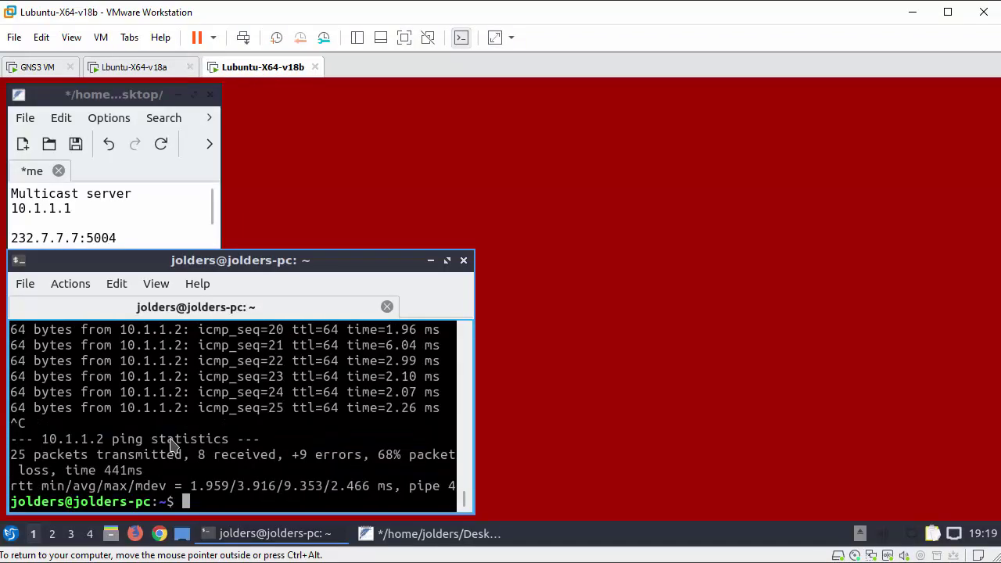
left_click(137, 68)
key("ctrl+c")
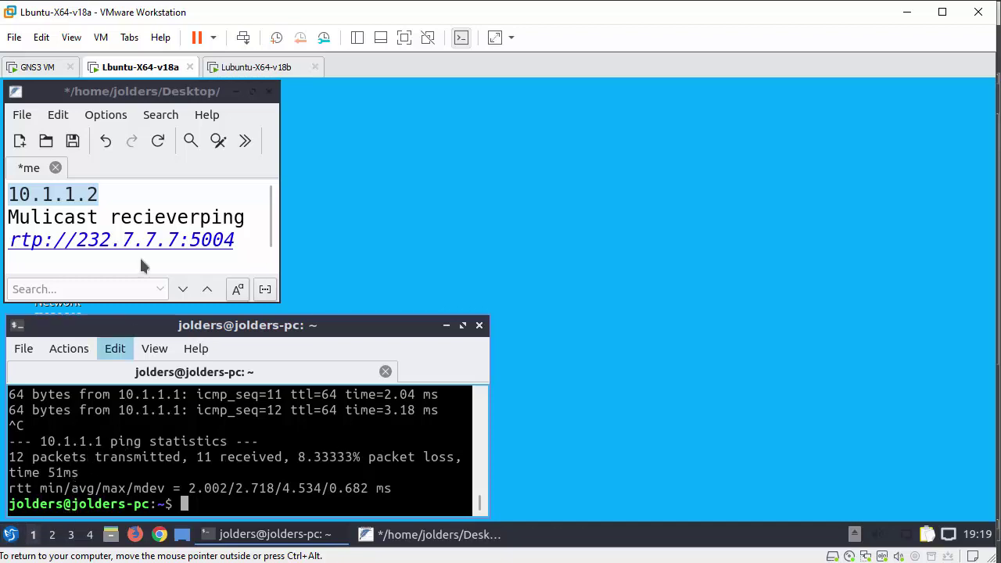
Launch VLC media player from Sound & Video on the receiver VM.
left_click(13, 536)
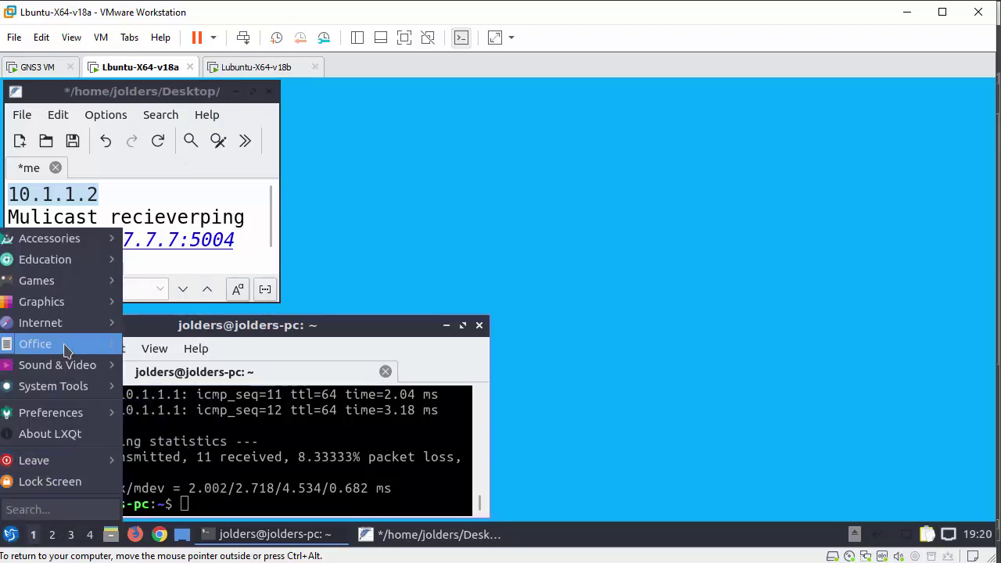
mouse_move(72, 391)
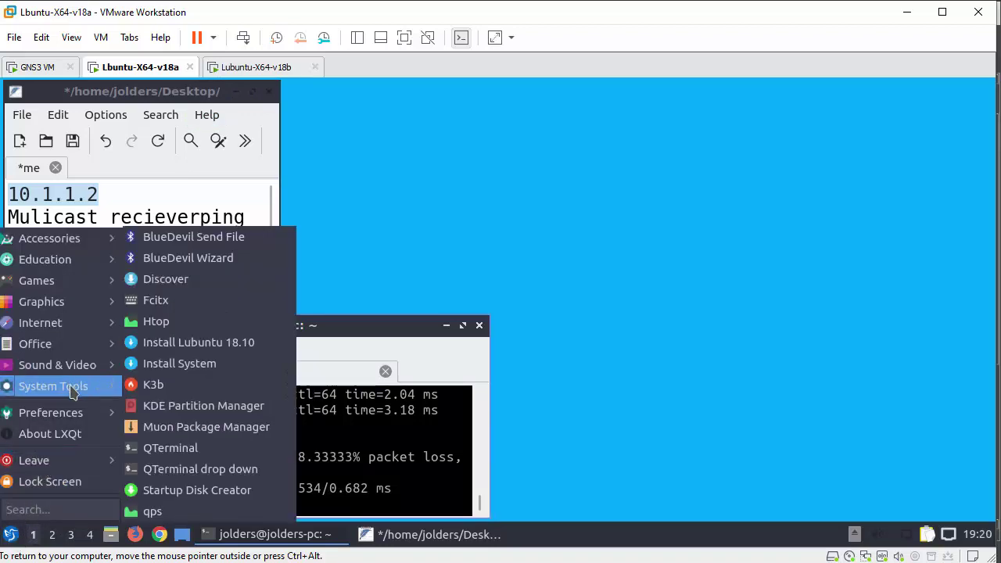
mouse_move(85, 374)
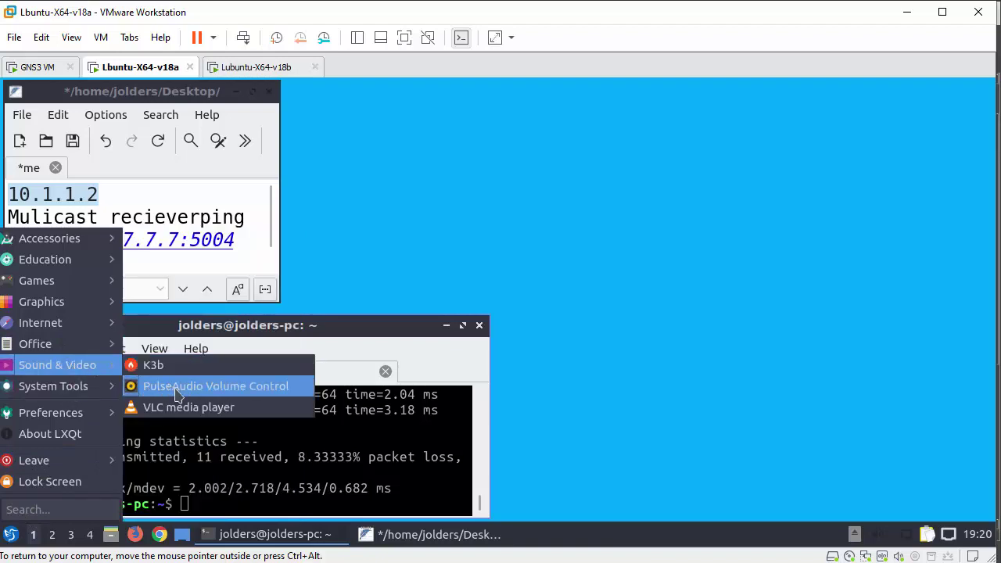
left_click(229, 410)
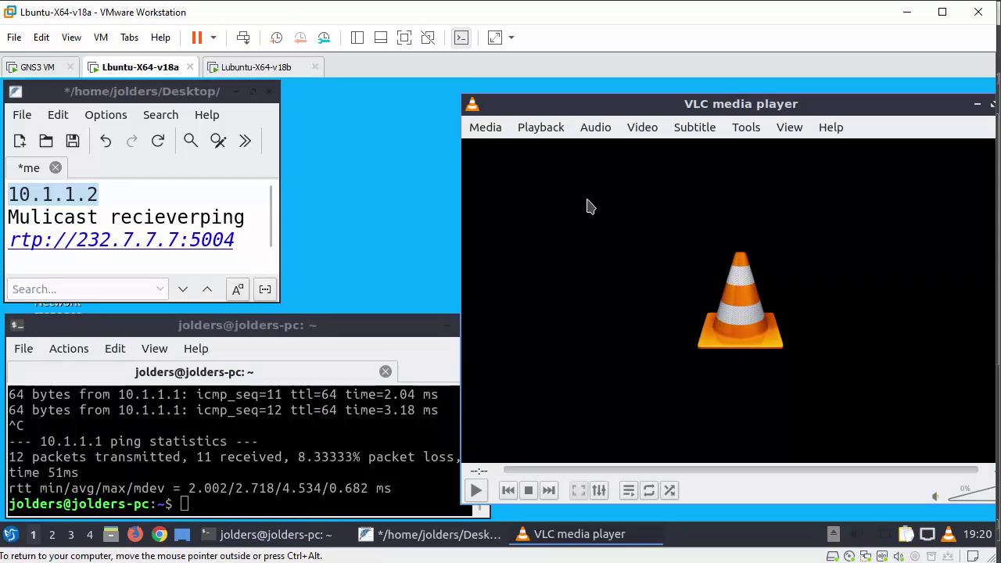
Launch VLC media player on the server VM and move its window fully into view.
left_click(257, 69)
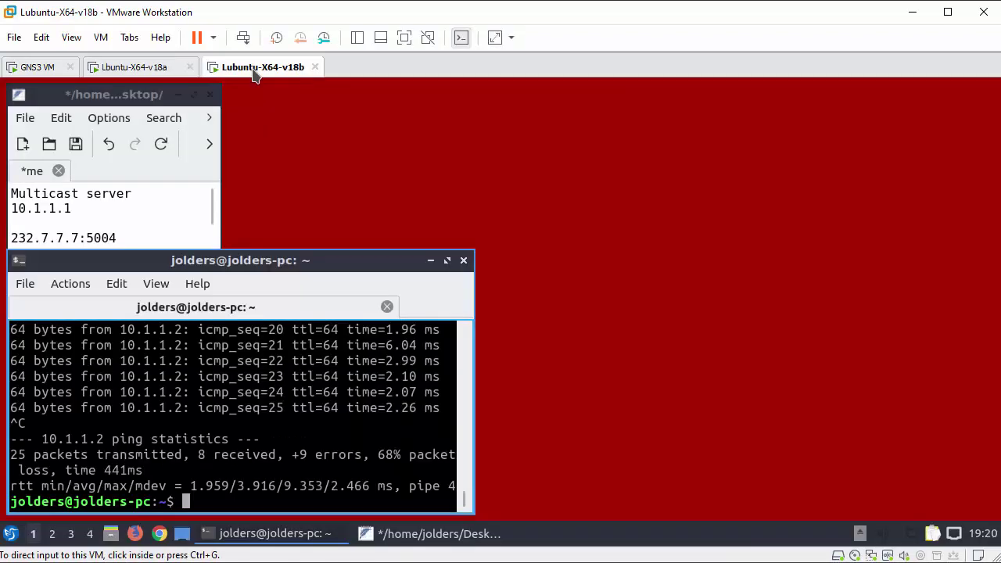
left_click(11, 534)
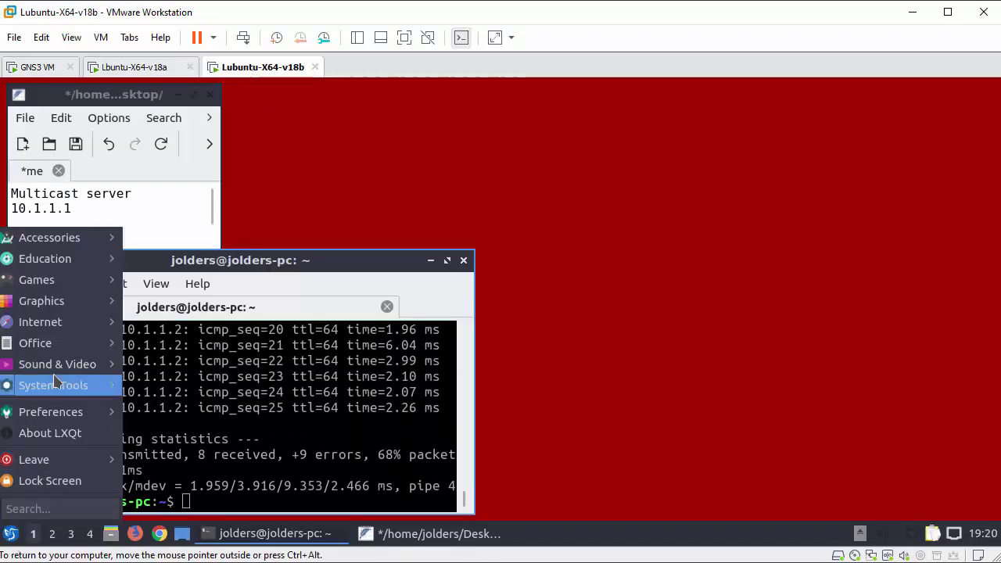
mouse_move(93, 363)
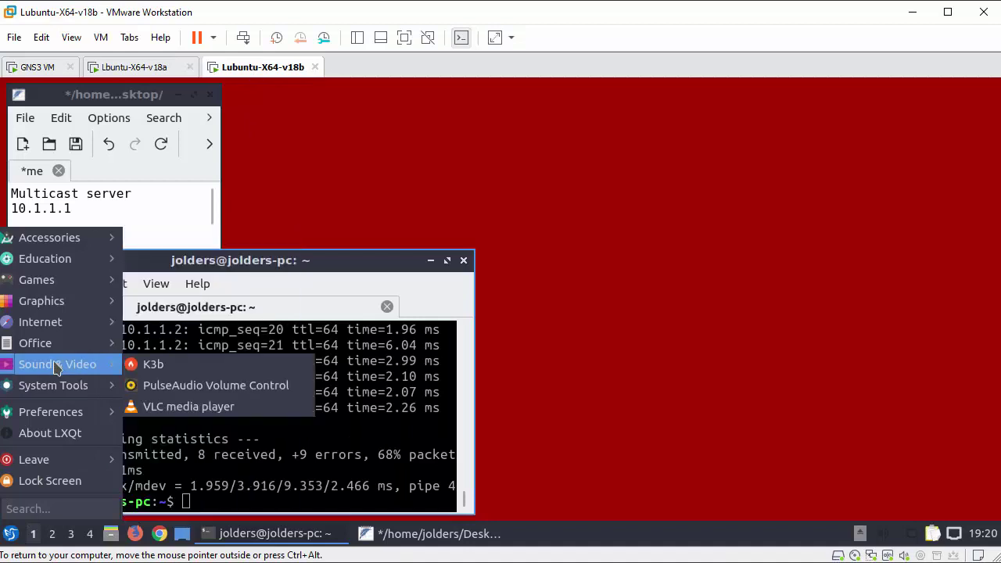
left_click(201, 408)
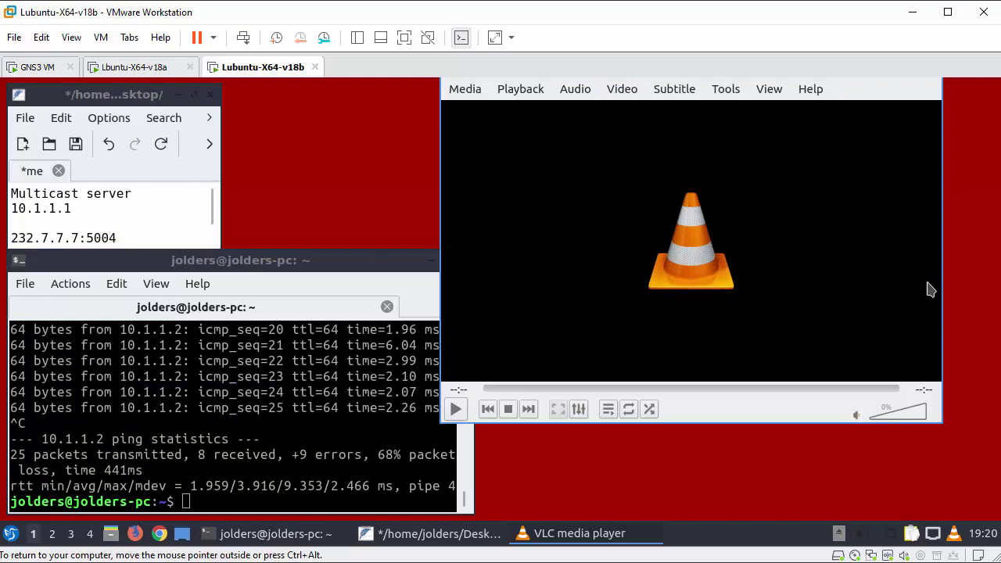
left_click_drag(867, 93, 859, 134)
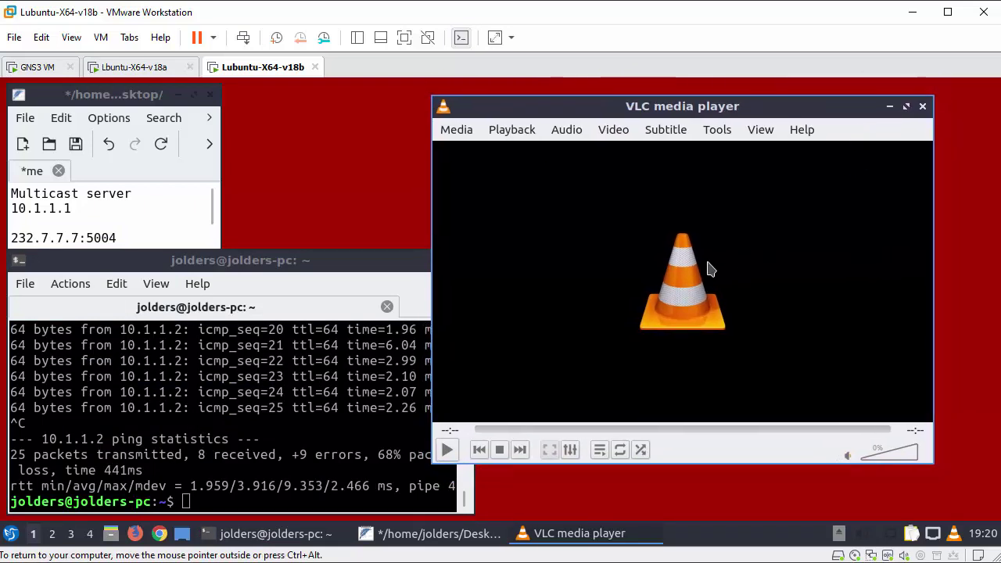
Via Media > Stream..., add /home/jolders/Desktop/640.avi as the file to stream.
left_click(452, 136)
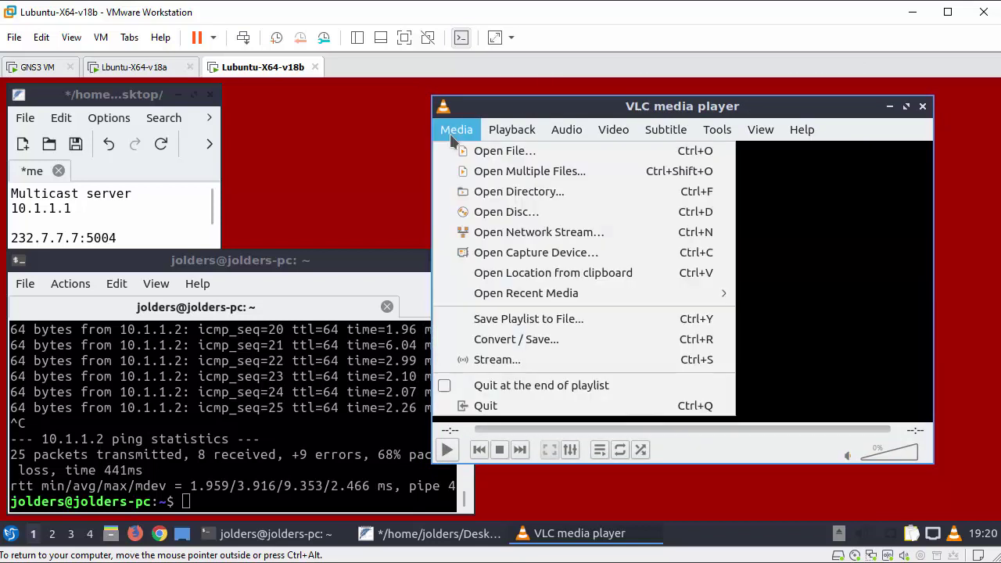
left_click(504, 362)
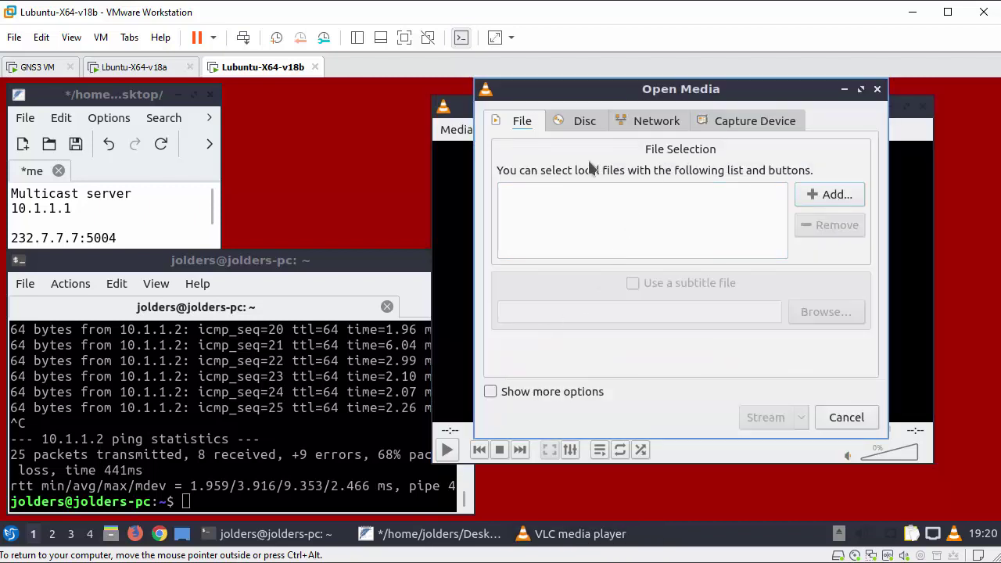
left_click(832, 197)
left_click(442, 179)
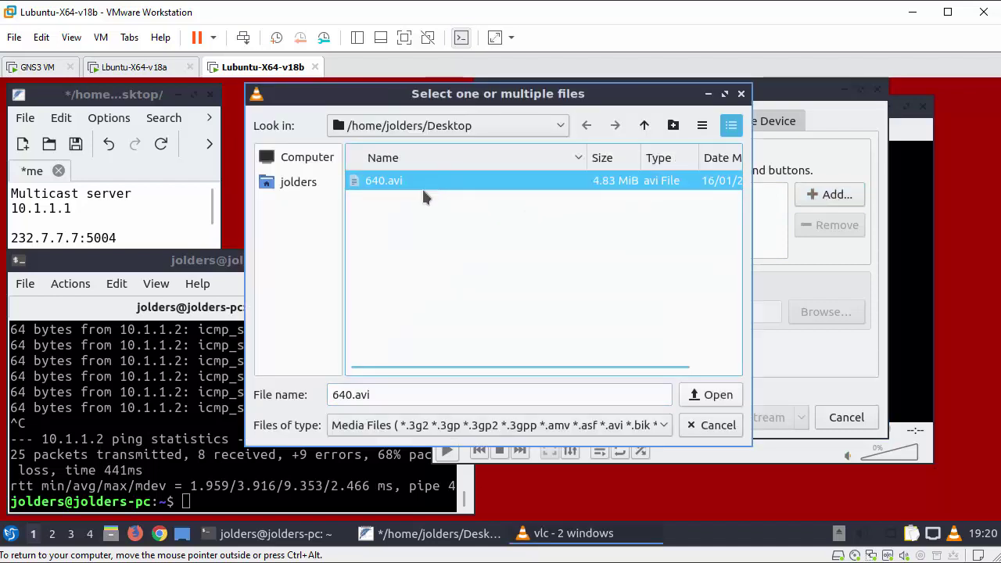
left_click(715, 398)
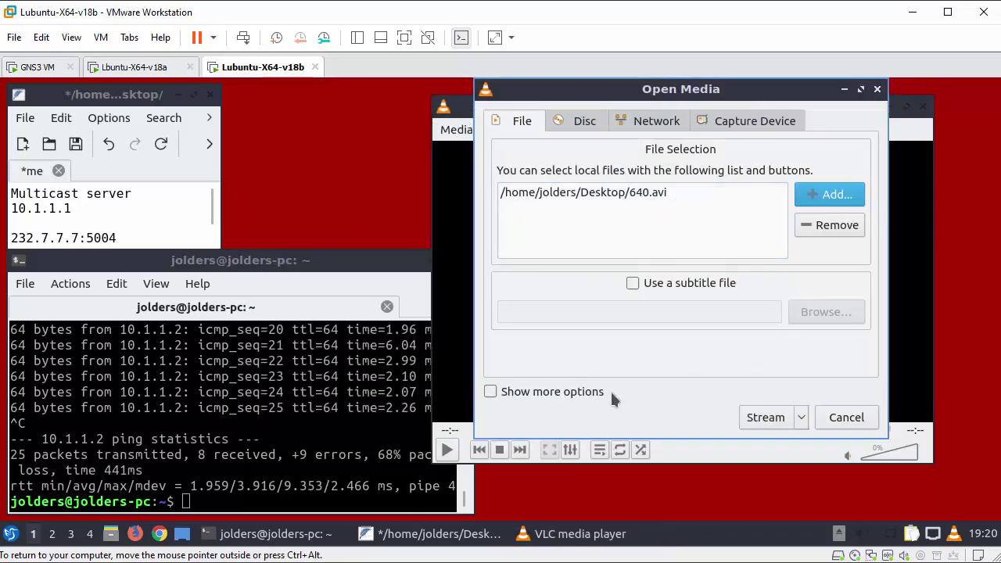
Enable Display locally and add an RTP / MPEG Transport Stream destination.
left_click(766, 419)
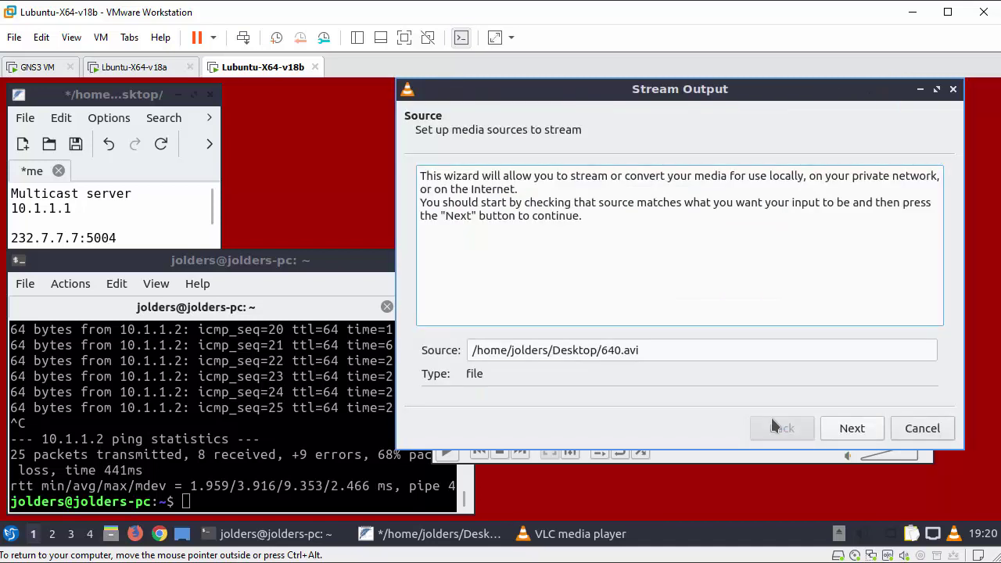
left_click(852, 432)
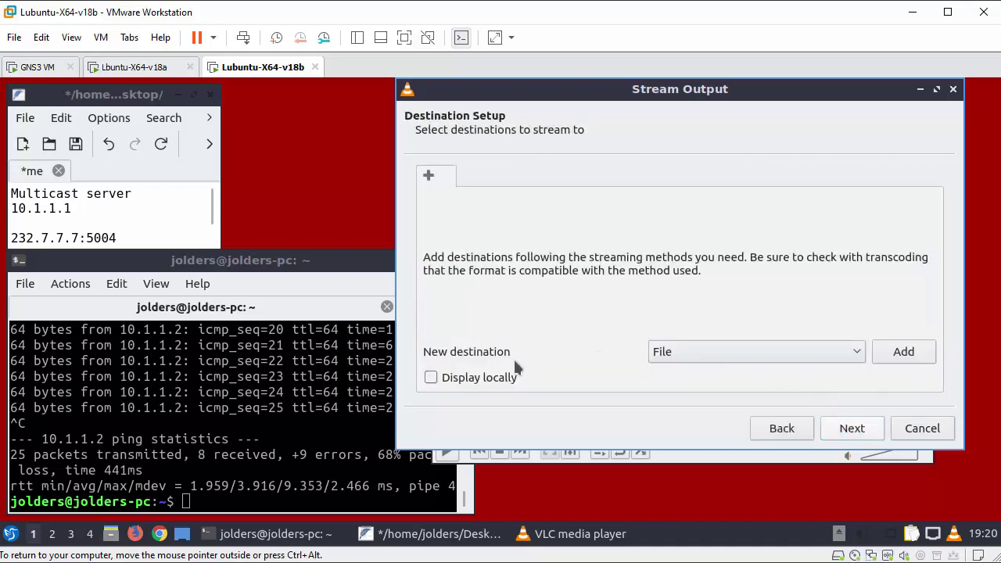
left_click(447, 379)
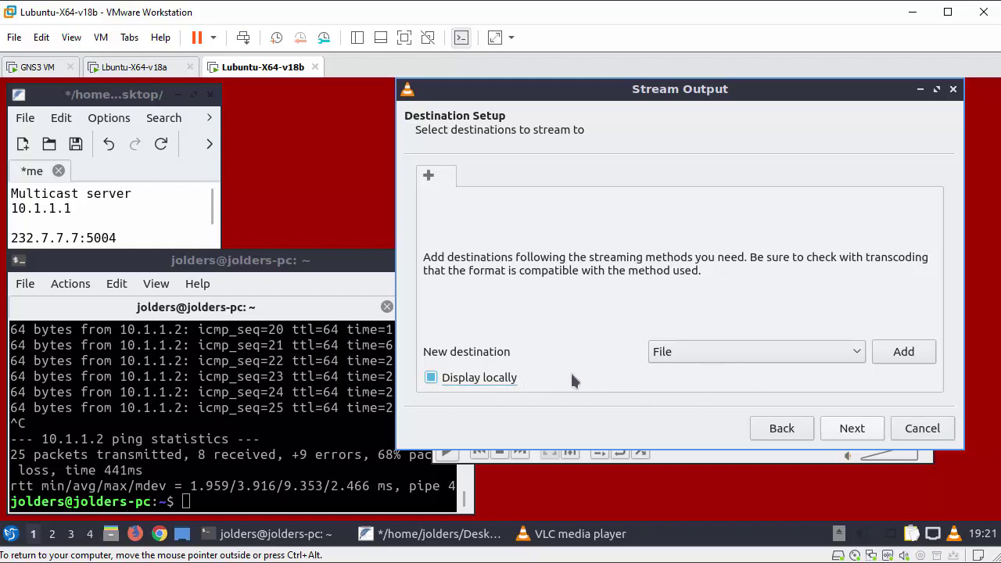
left_click_drag(701, 95, 697, 116)
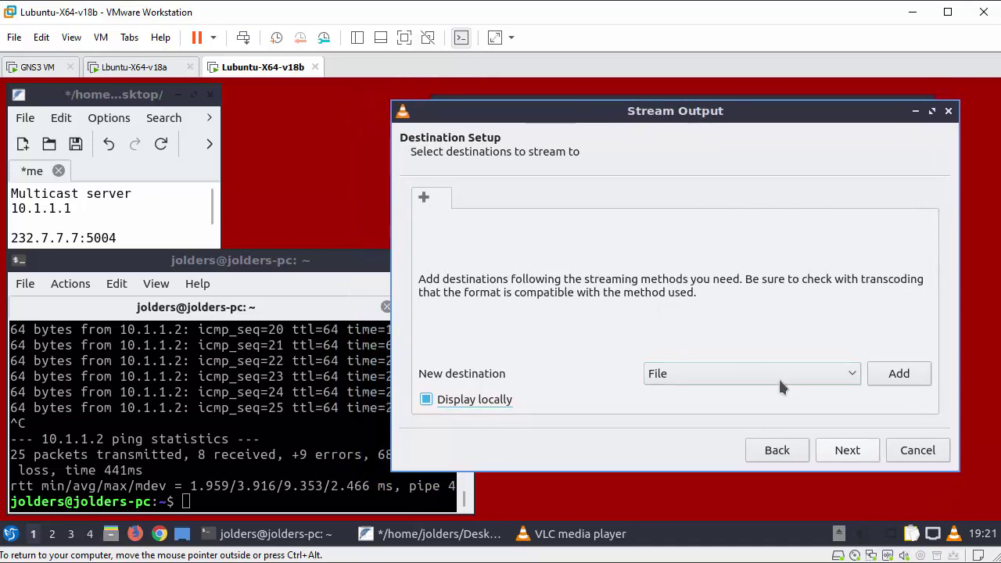
left_click(694, 375)
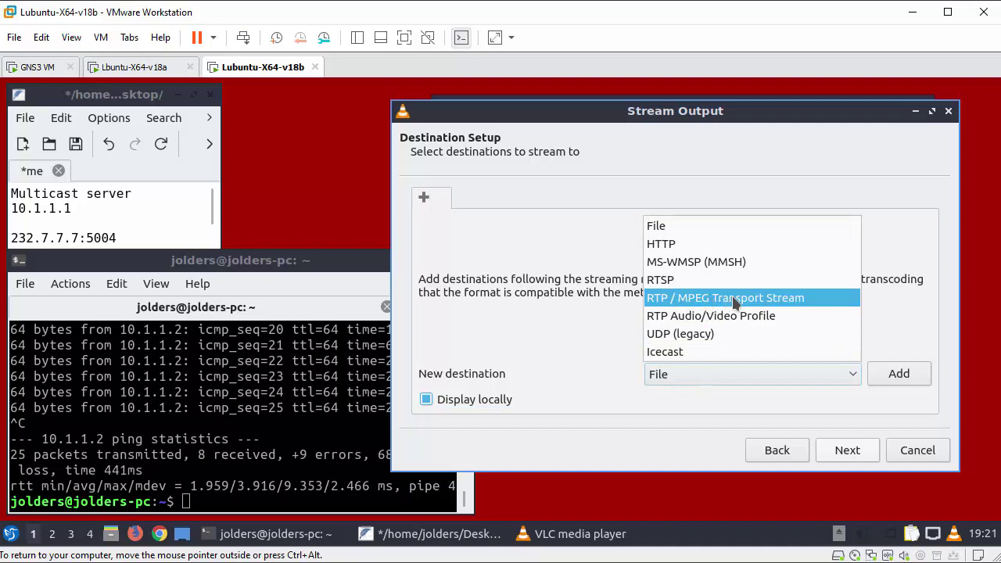
left_click(789, 297)
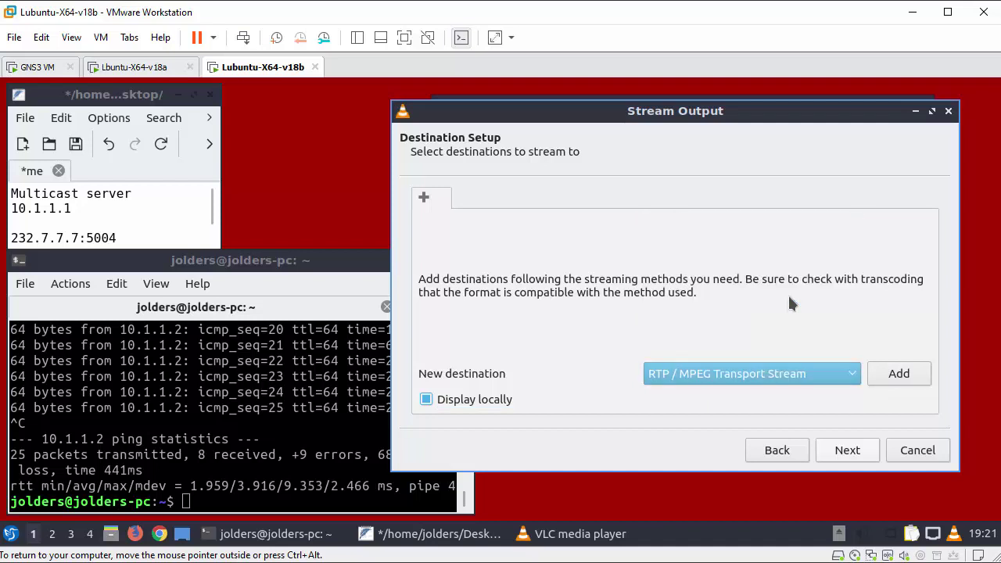
left_click(900, 374)
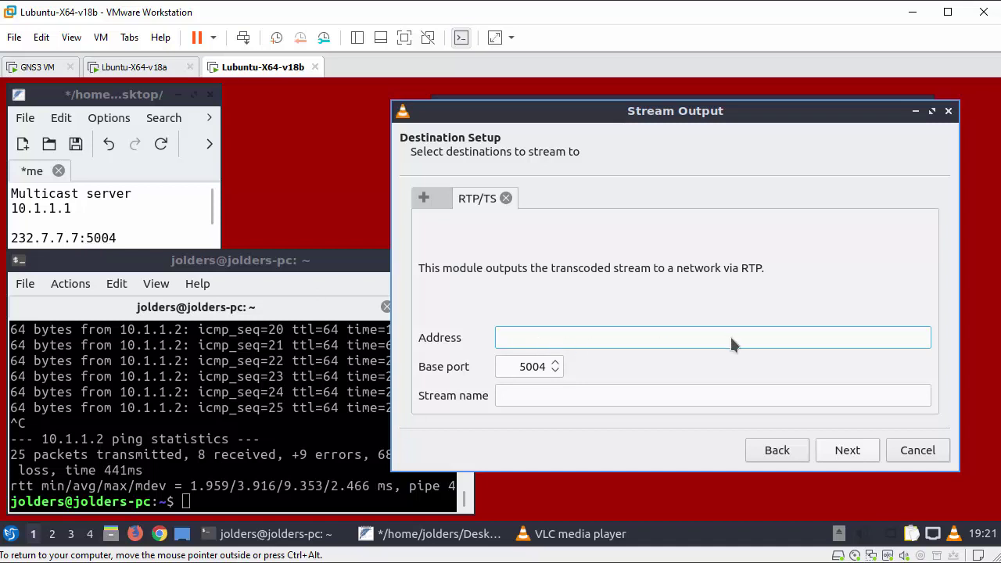
Enter address 232.7.7.7 and stream name MyStream, leaving transcoding off, to reach Option Setup.
type("232.7.7.7")
left_click(540, 393)
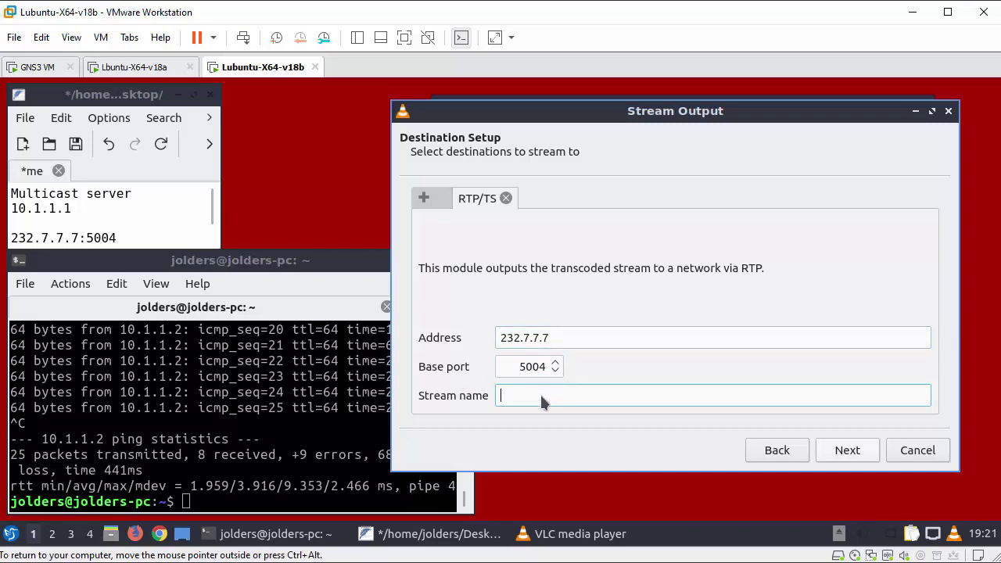
type("MyStream")
left_click(845, 456)
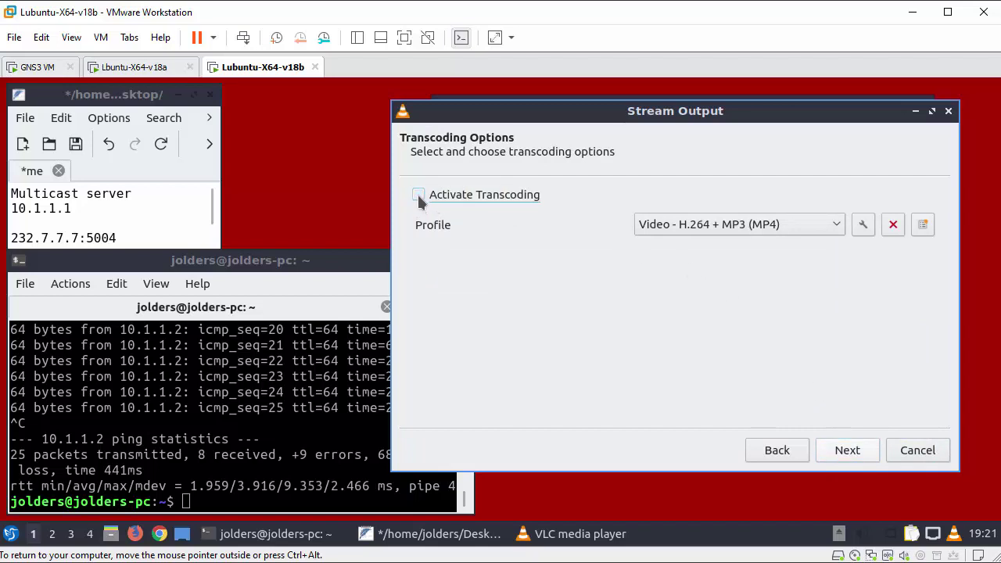
left_click(847, 453)
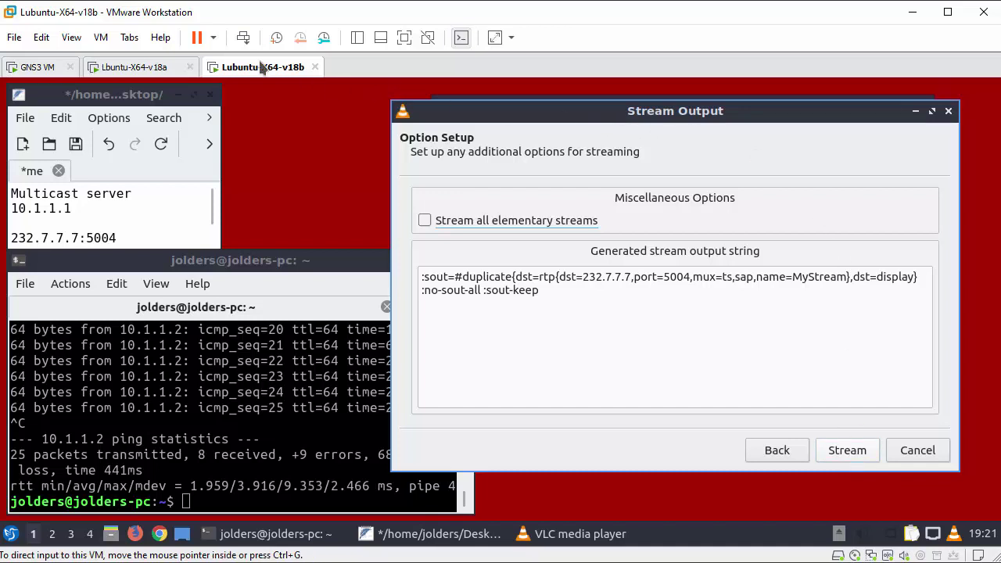
On the receiver VM, open VLC's Open Network Stream dialog with URL rtp://232.7.7.7:5004.
left_click(145, 68)
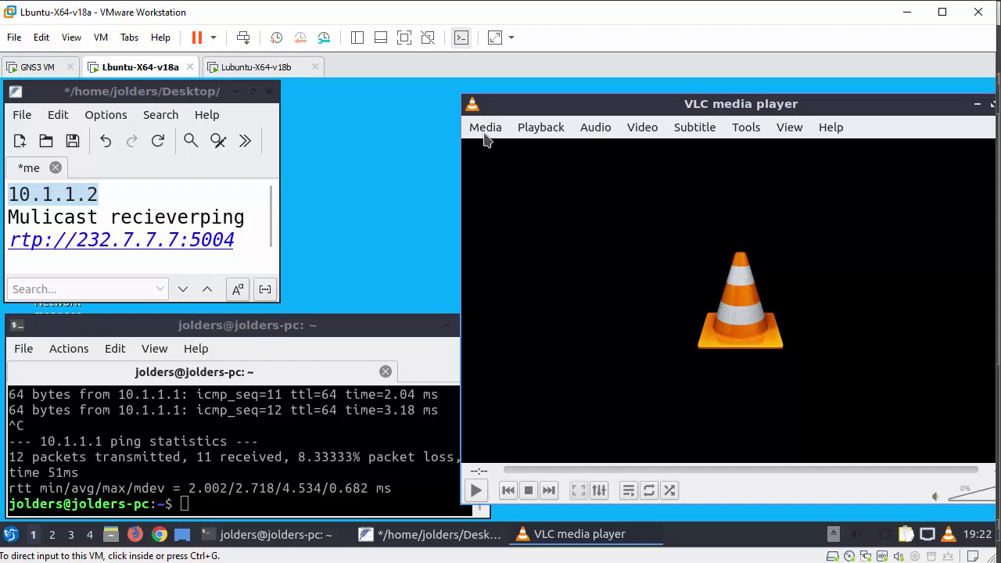
left_click(485, 130)
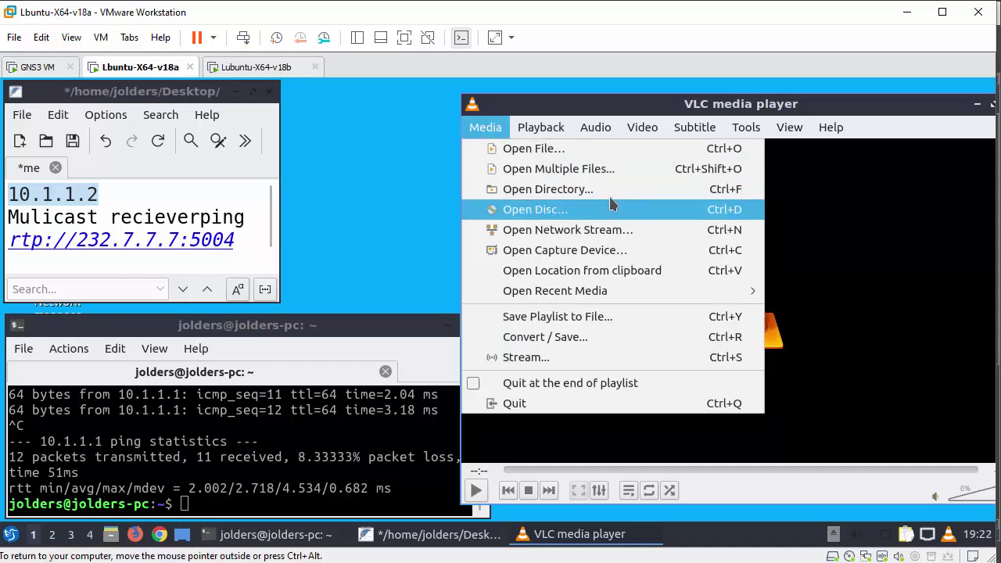
mouse_move(540, 127)
mouse_move(484, 139)
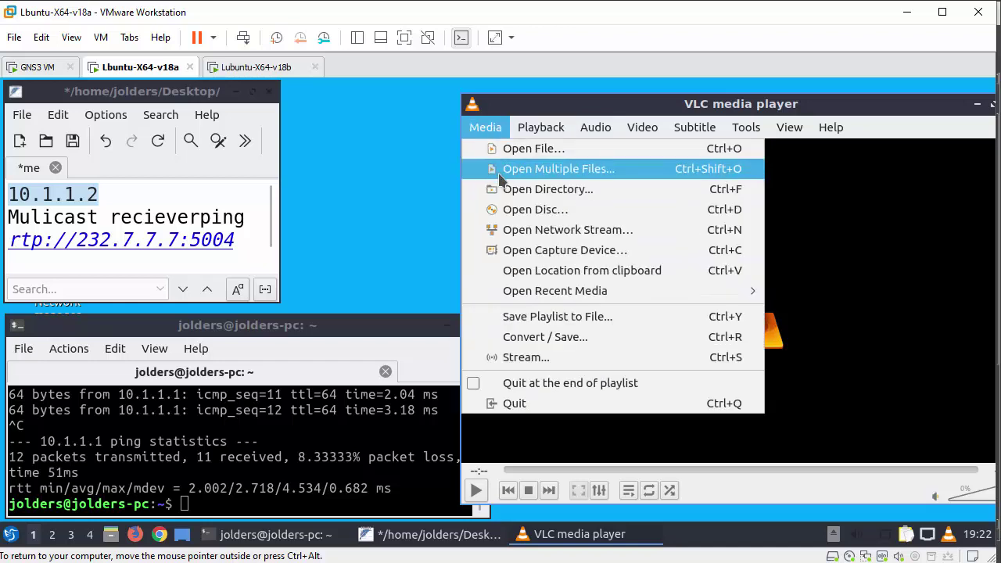
left_click(640, 229)
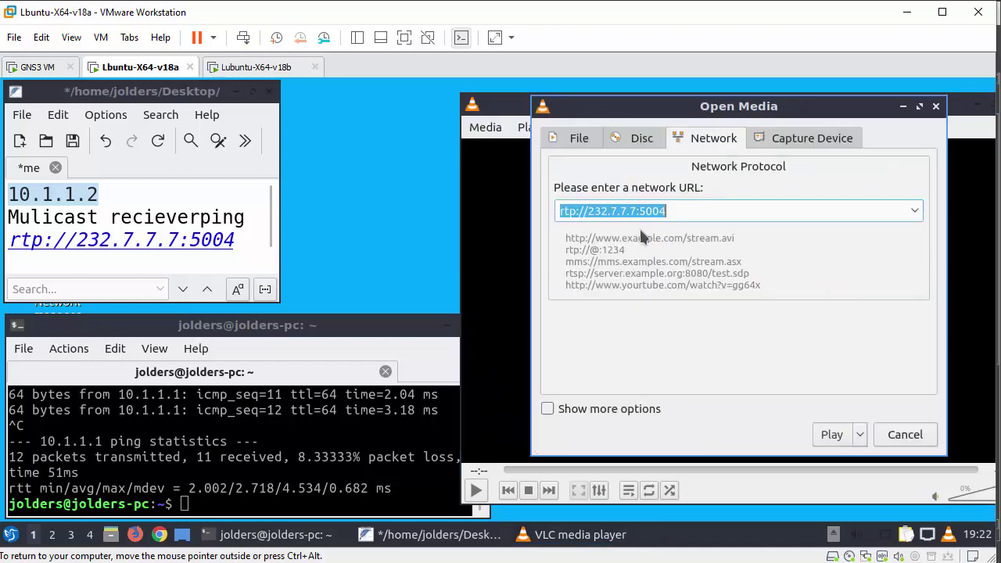
left_click(699, 218)
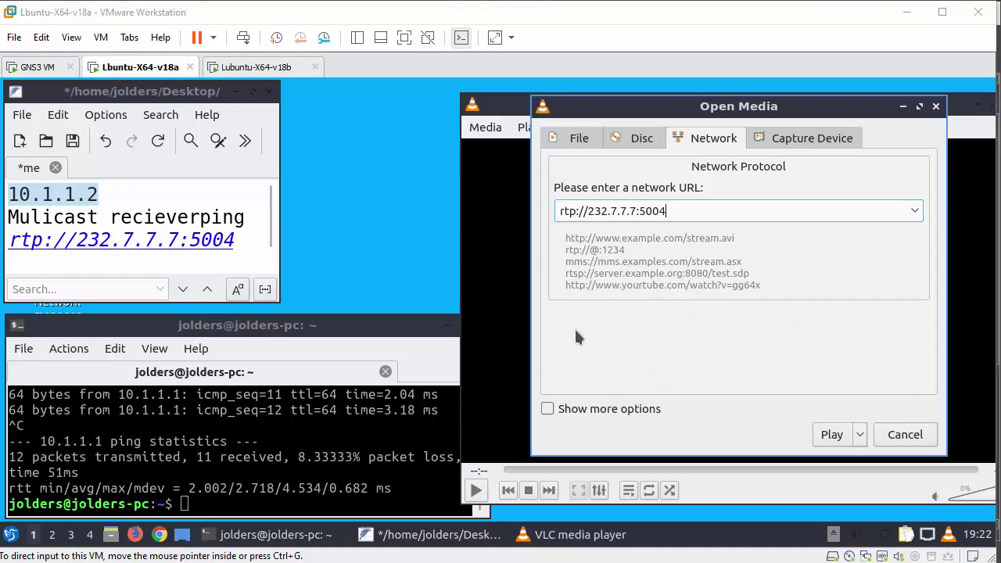
Adjust the receiver's VLC Open Media dialog, keeping rtp://232.7.7.7:5004 as the URL.
mouse_move(552, 343)
left_mouse_down()
mouse_move(569, 322)
mouse_move(580, 341)
mouse_move(586, 323)
mouse_move(589, 360)
left_mouse_up()
left_click_drag(593, 321, 597, 337)
left_click(623, 317)
left_click(621, 330)
left_click_drag(665, 298, 643, 354)
left_click_drag(667, 322, 683, 341)
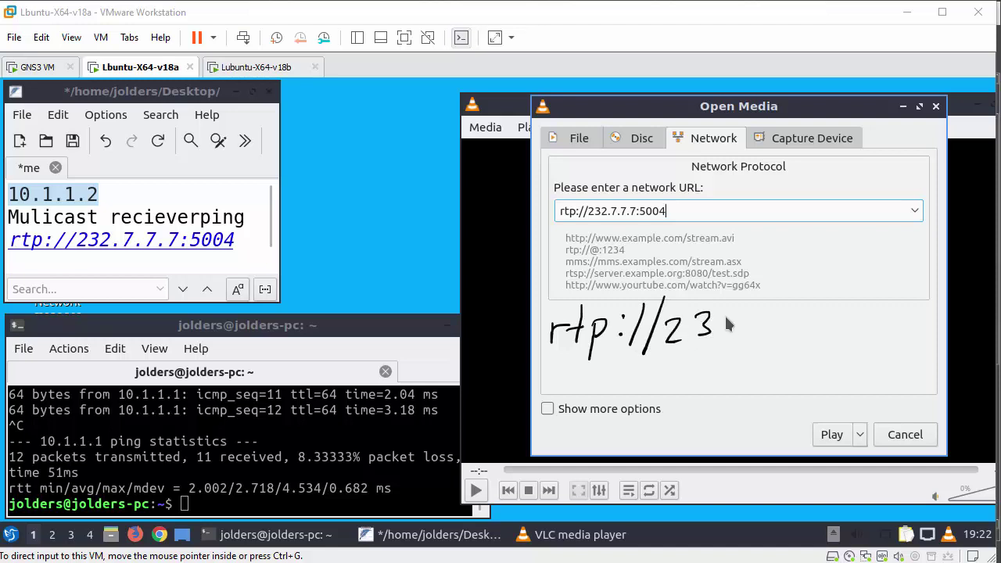
mouse_move(771, 316)
left_mouse_down()
mouse_move(794, 336)
mouse_move(784, 326)
mouse_move(833, 318)
left_mouse_up()
left_click_drag(833, 317, 825, 342)
left_click(845, 335)
left_click(847, 320)
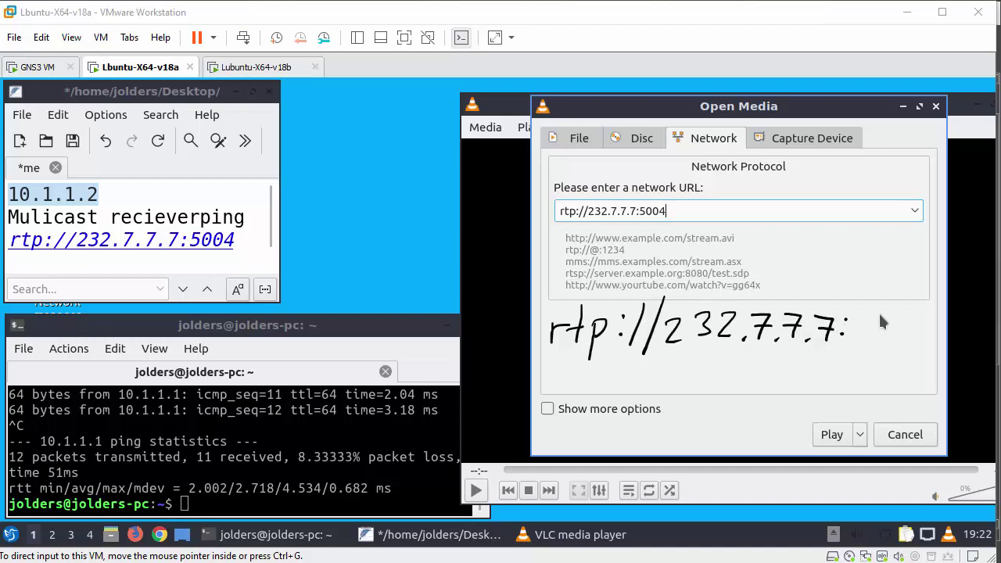
mouse_move(855, 316)
left_mouse_down()
mouse_move(858, 333)
mouse_move(900, 318)
mouse_move(937, 334)
mouse_move(928, 350)
left_mouse_up()
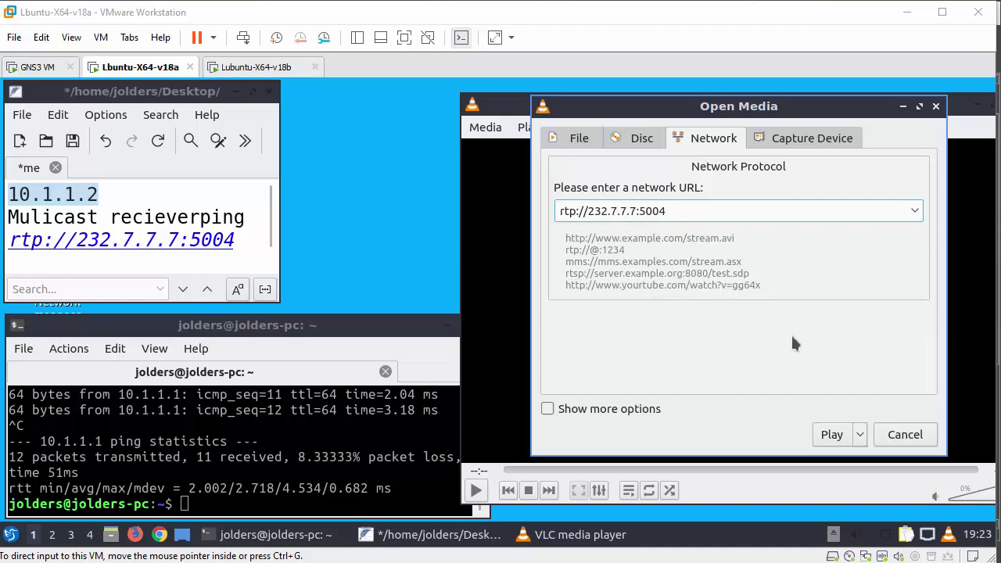
Start receiving rtp://232.7.7.7:5004 on the receiver, then ping the server at 10.1.1.1.
left_click(834, 442)
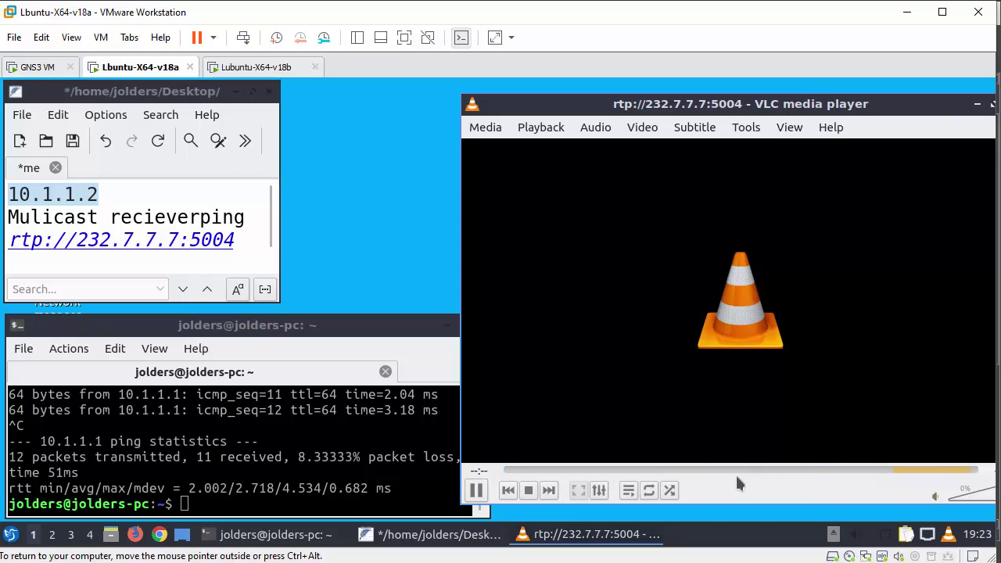
left_click(194, 504)
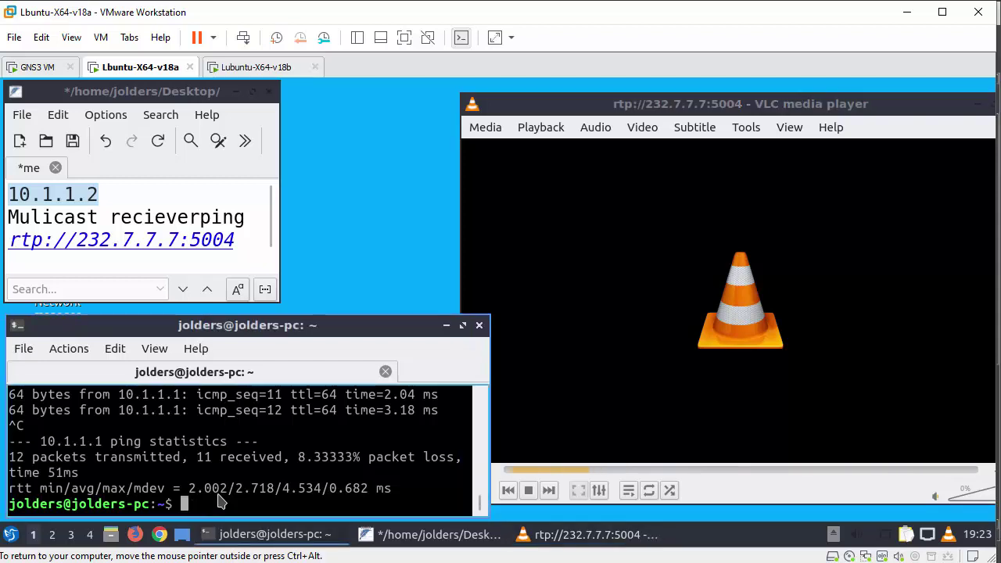
key("Up")
key("Return")
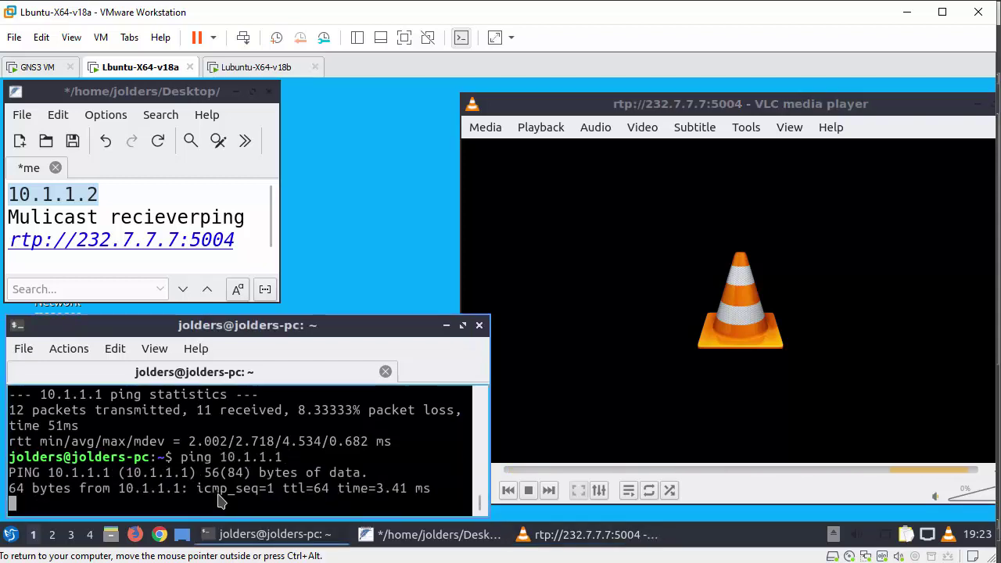
key("ctrl+c")
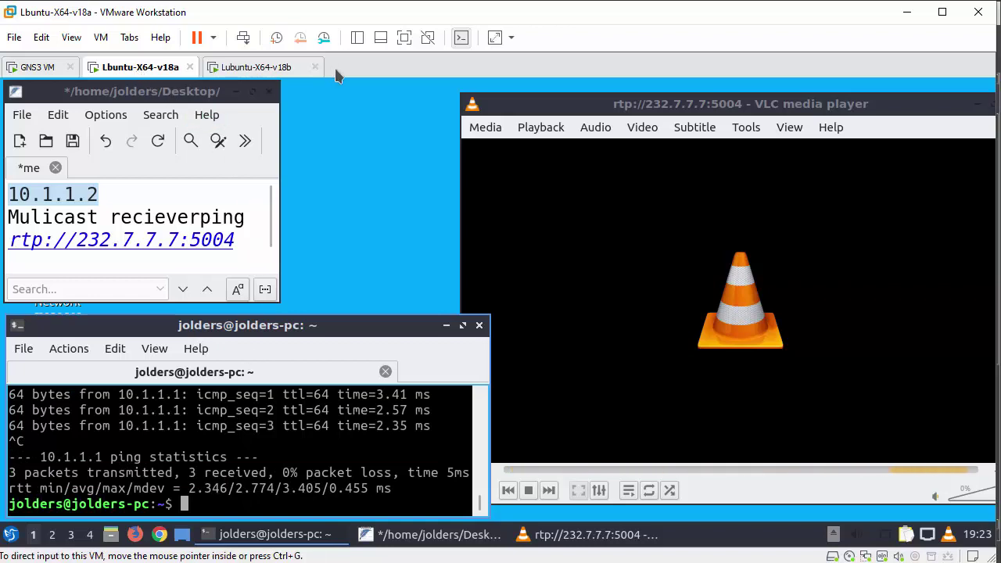
From the server, ping 10.1.1.2 with 0% loss and start streaming 640.avi to the multicast group.
left_click(278, 71)
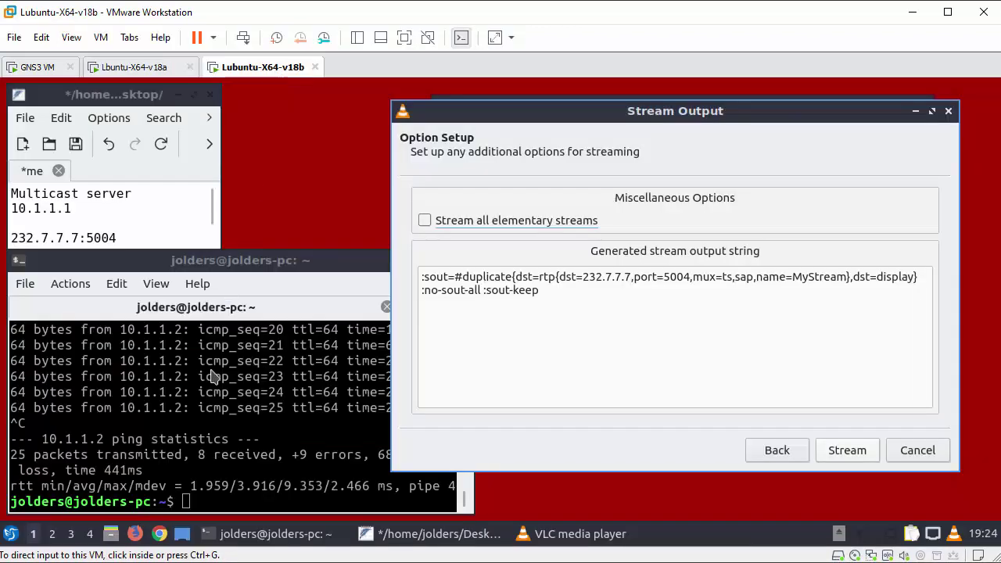
left_click(207, 411)
key("Return")
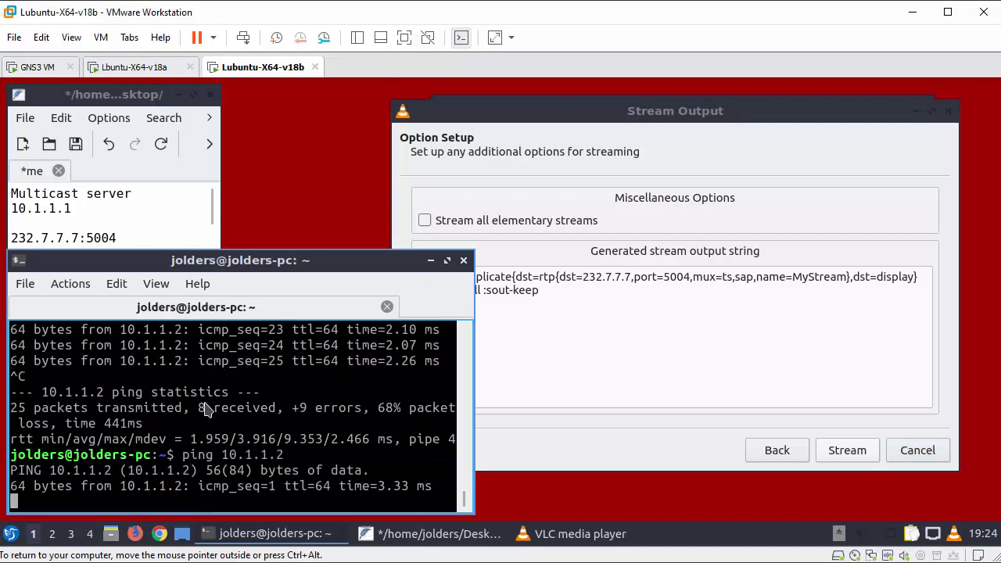
key("ctrl+c")
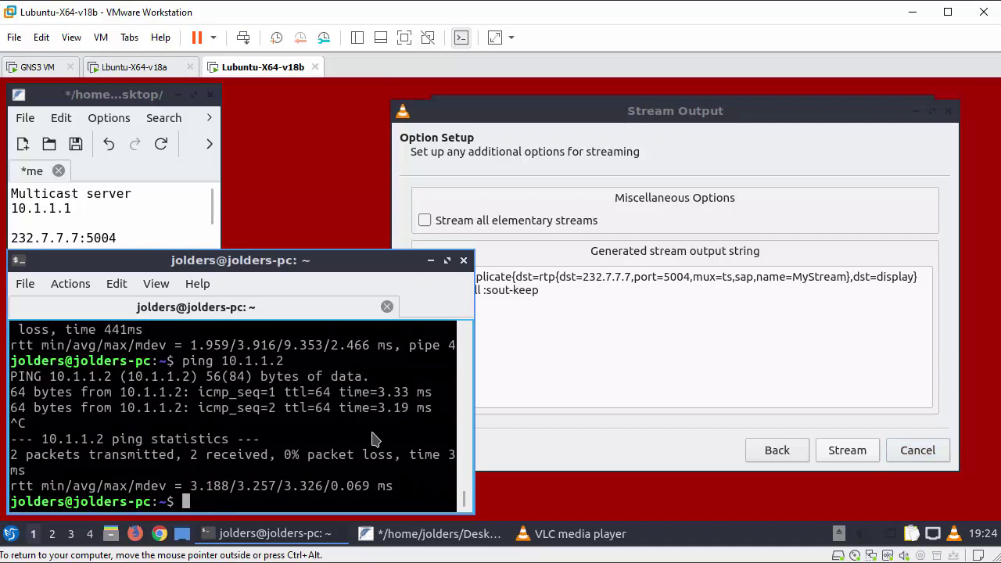
left_click(699, 374)
left_click(847, 450)
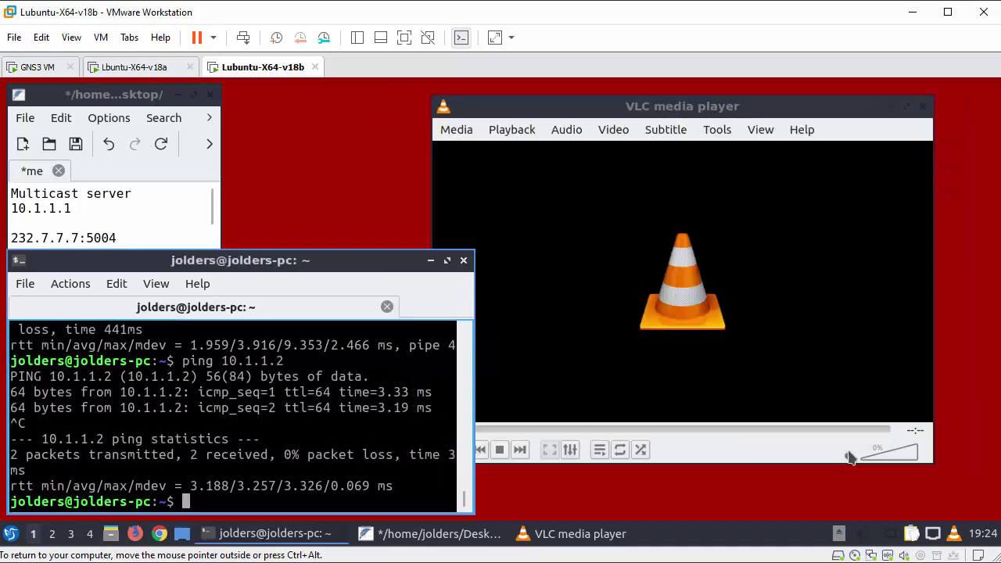
Compare the server's 640.avi playback with the receiver's RTP stream by switching between both VMs.
left_click(607, 114)
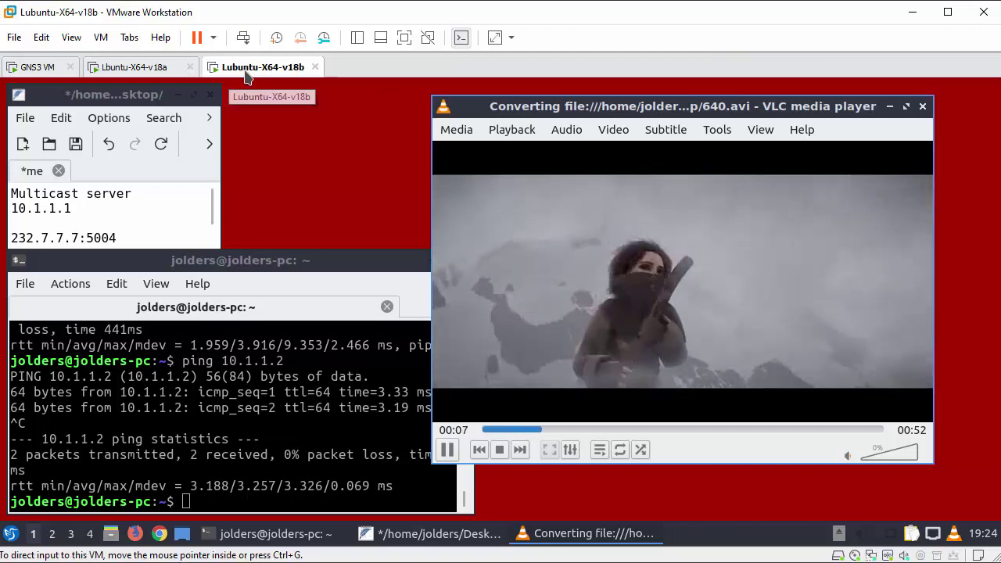
left_click(157, 69)
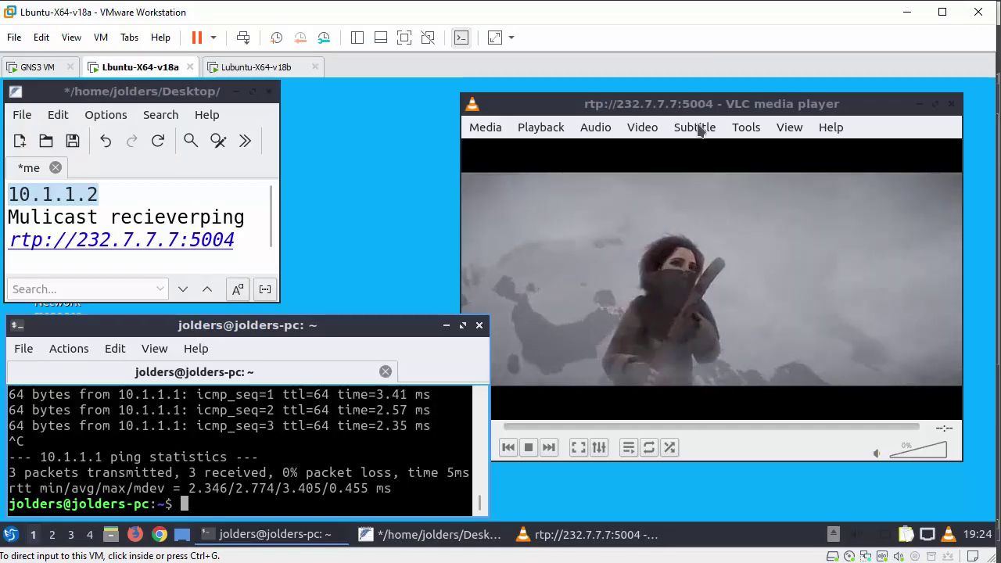
left_click_drag(697, 110, 713, 108)
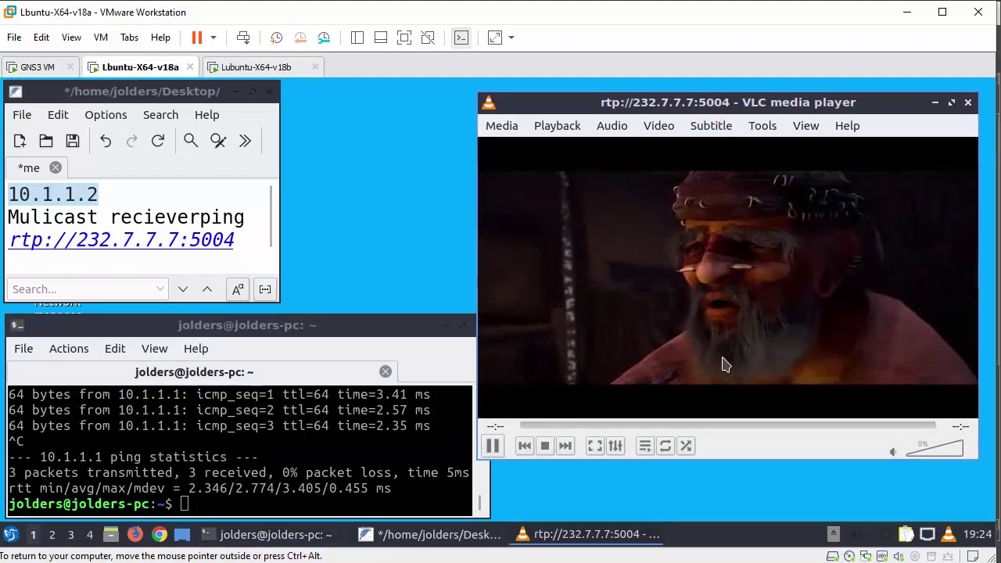
left_click(259, 67)
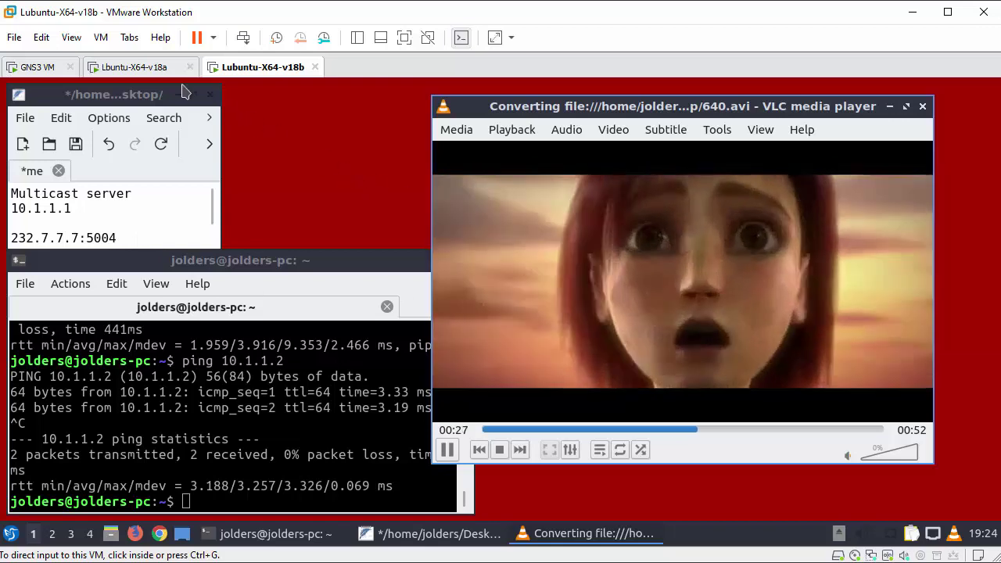
left_click(134, 67)
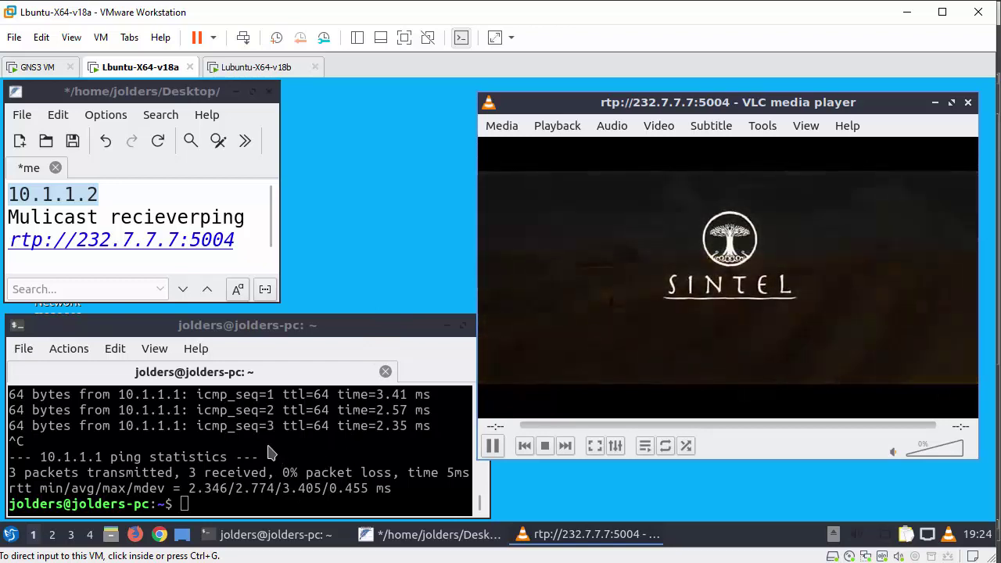
left_click(256, 69)
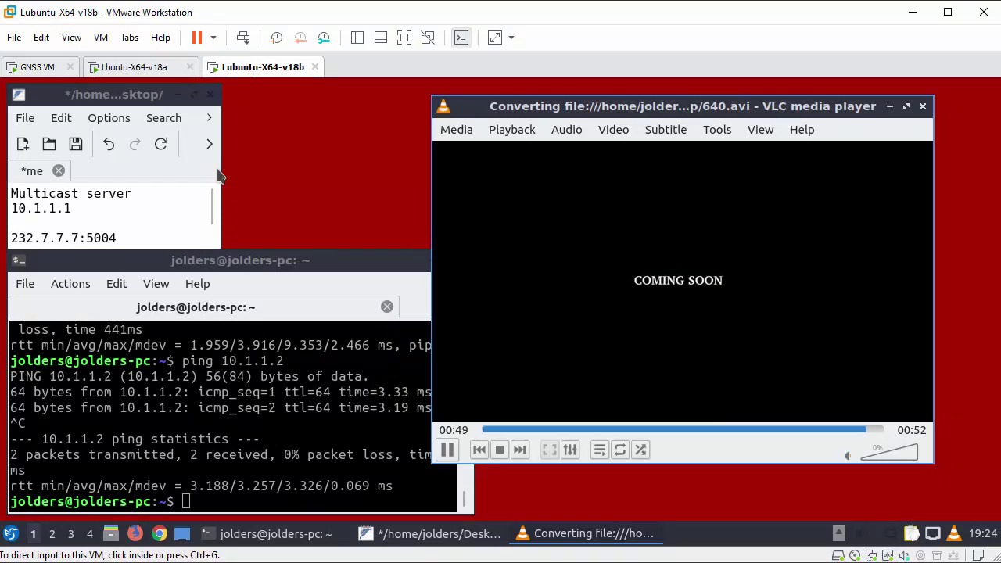
Return to the receiver VM and watch its stream reach the closing 'COMING SOON' frame.
left_click(135, 68)
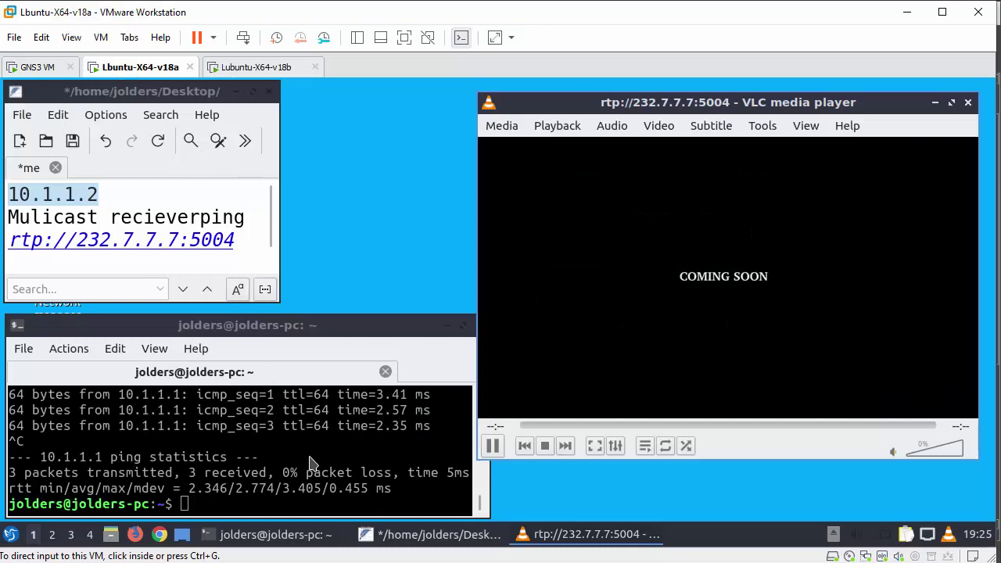
left_click(224, 469)
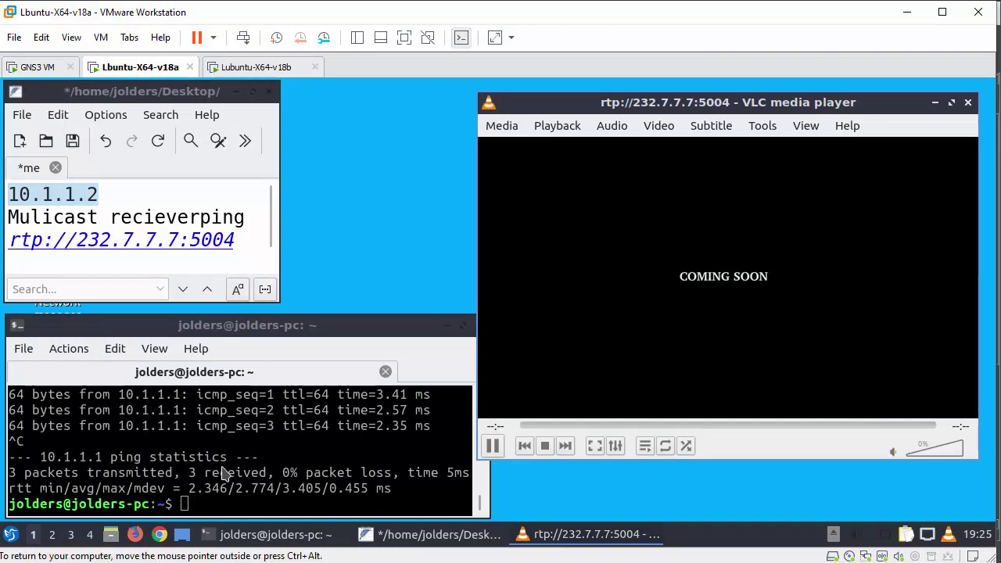